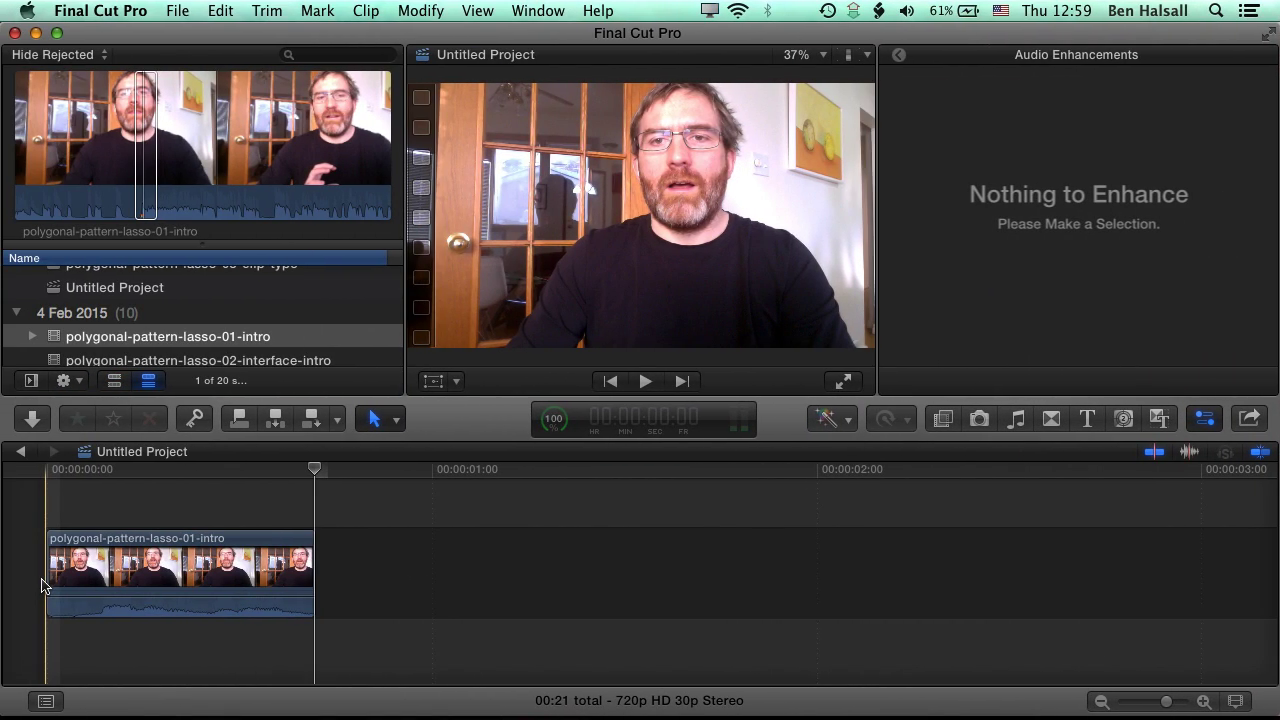
Trim the start of the polygonal-pattern-lasso-01-intro clip so the project runs 00:18
key("XF86AudioRaiseVolume")
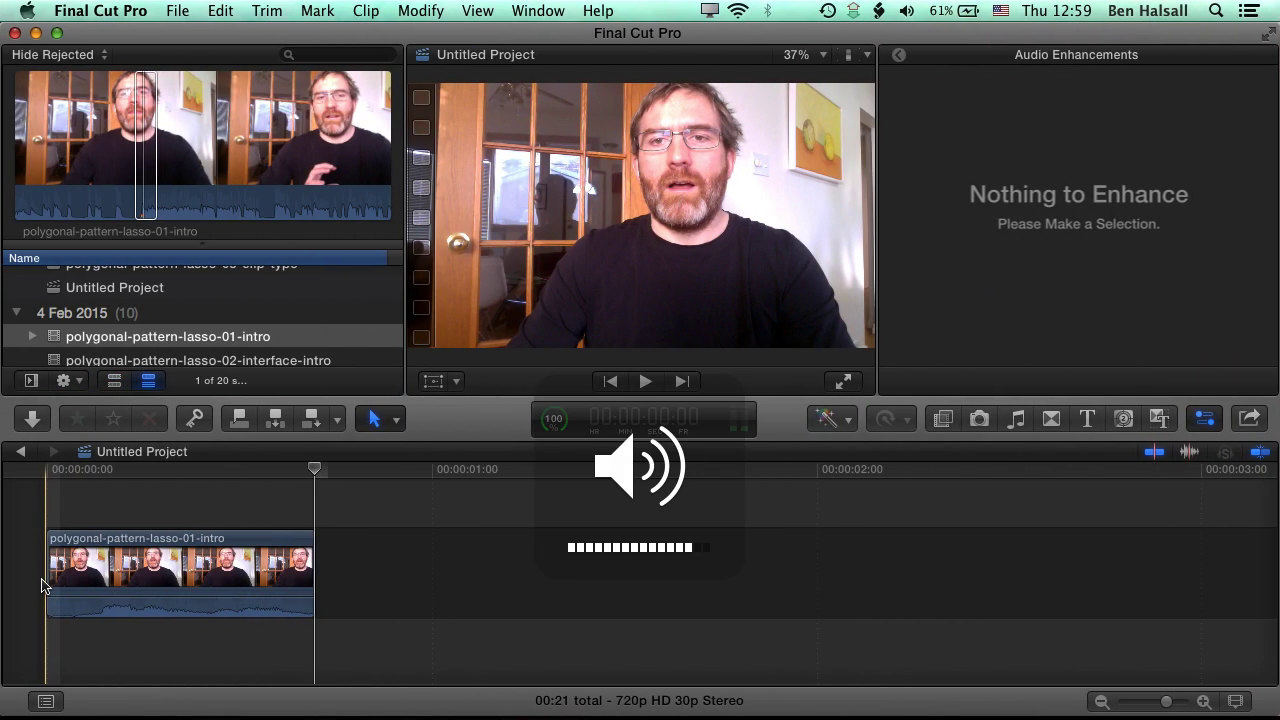
left_click(48, 583)
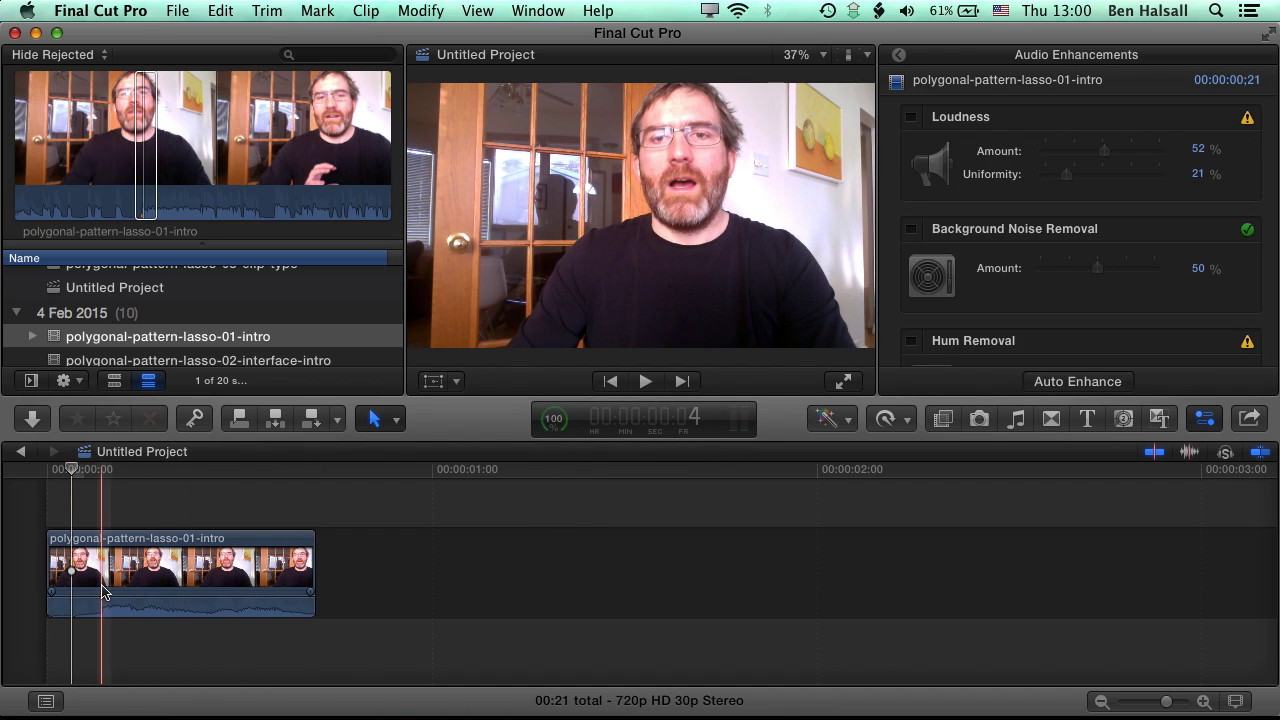
left_click_drag(50, 583, 85, 580)
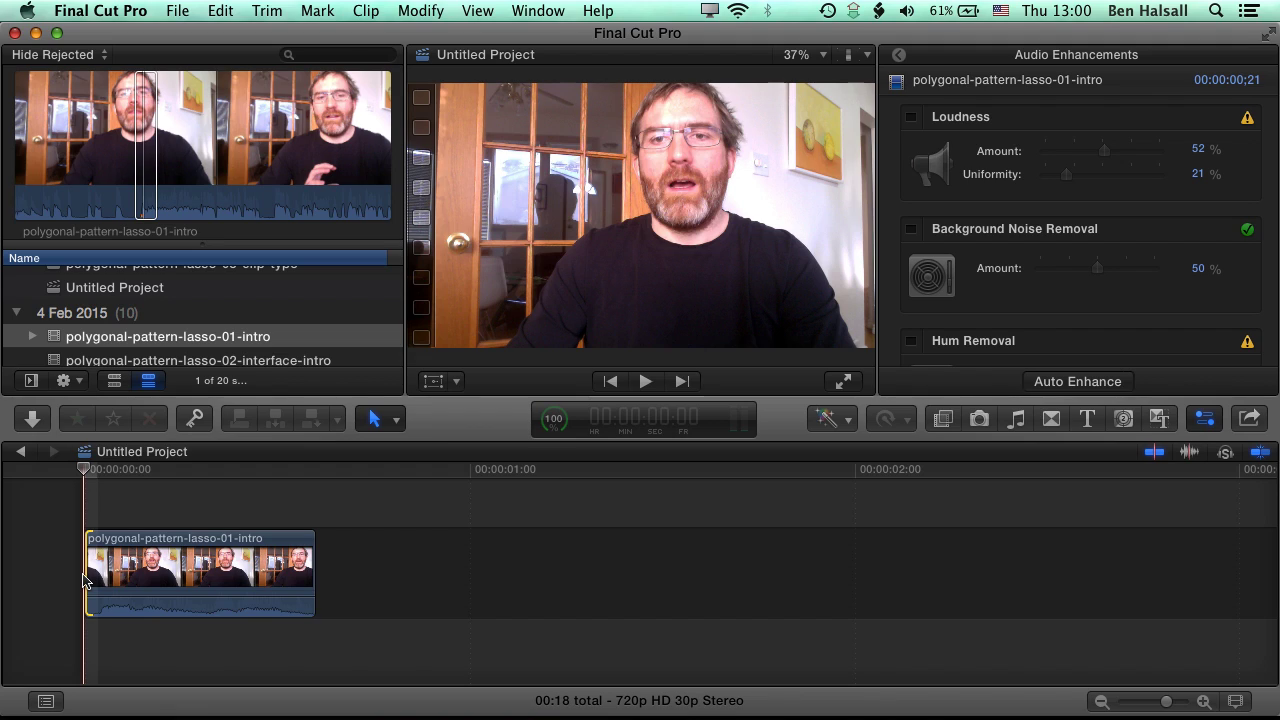
Set the trimmed intro clip to Slow 25% so the project stretches to 02:12
left_click(197, 563)
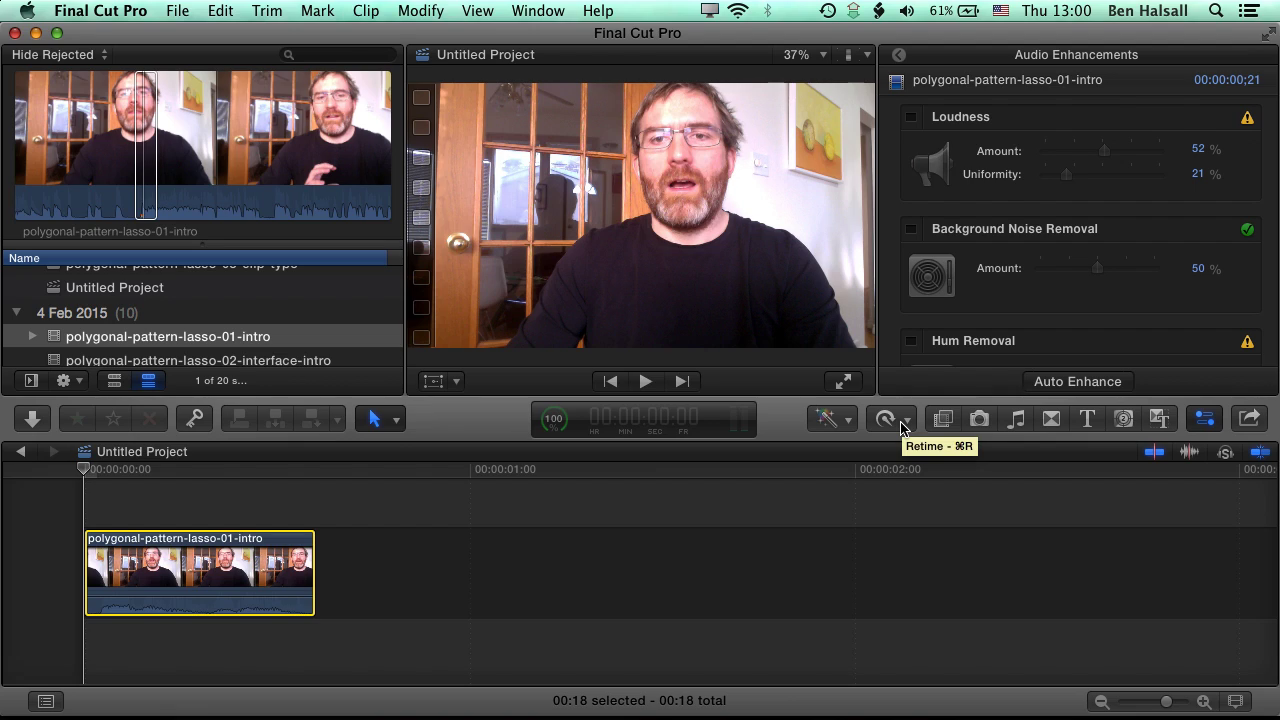
left_click(906, 424)
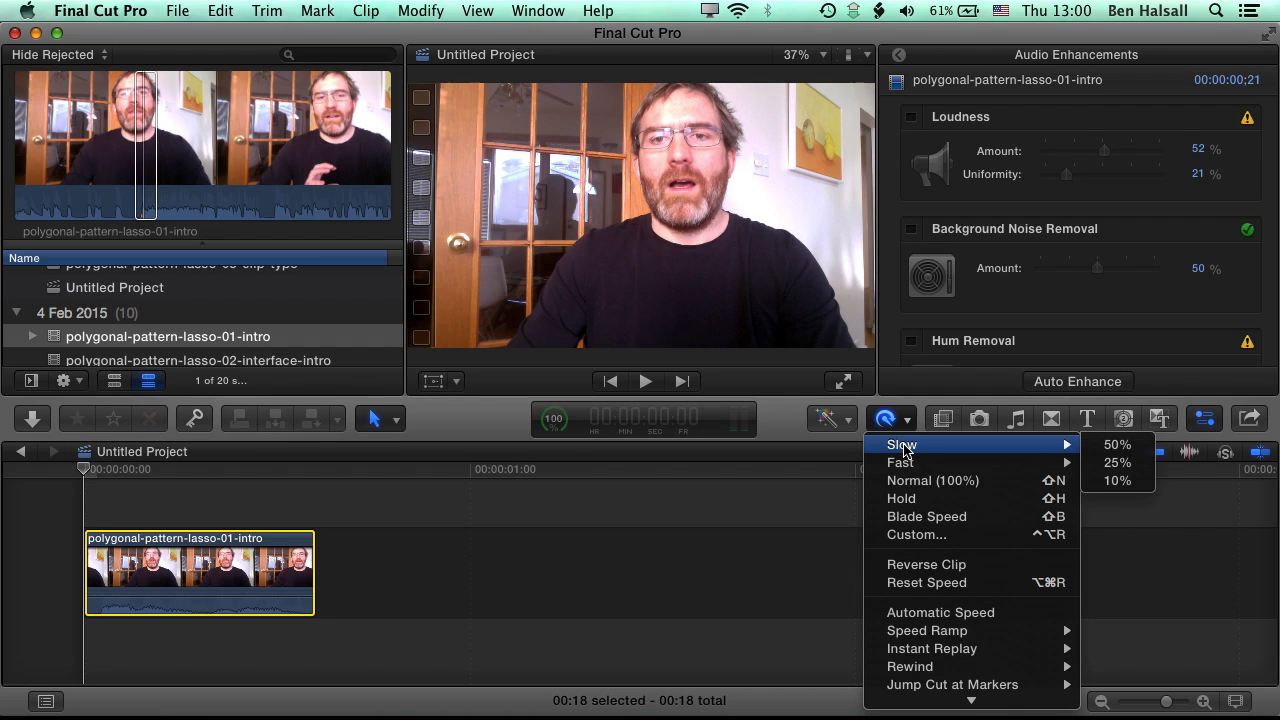
mouse_move(902, 447)
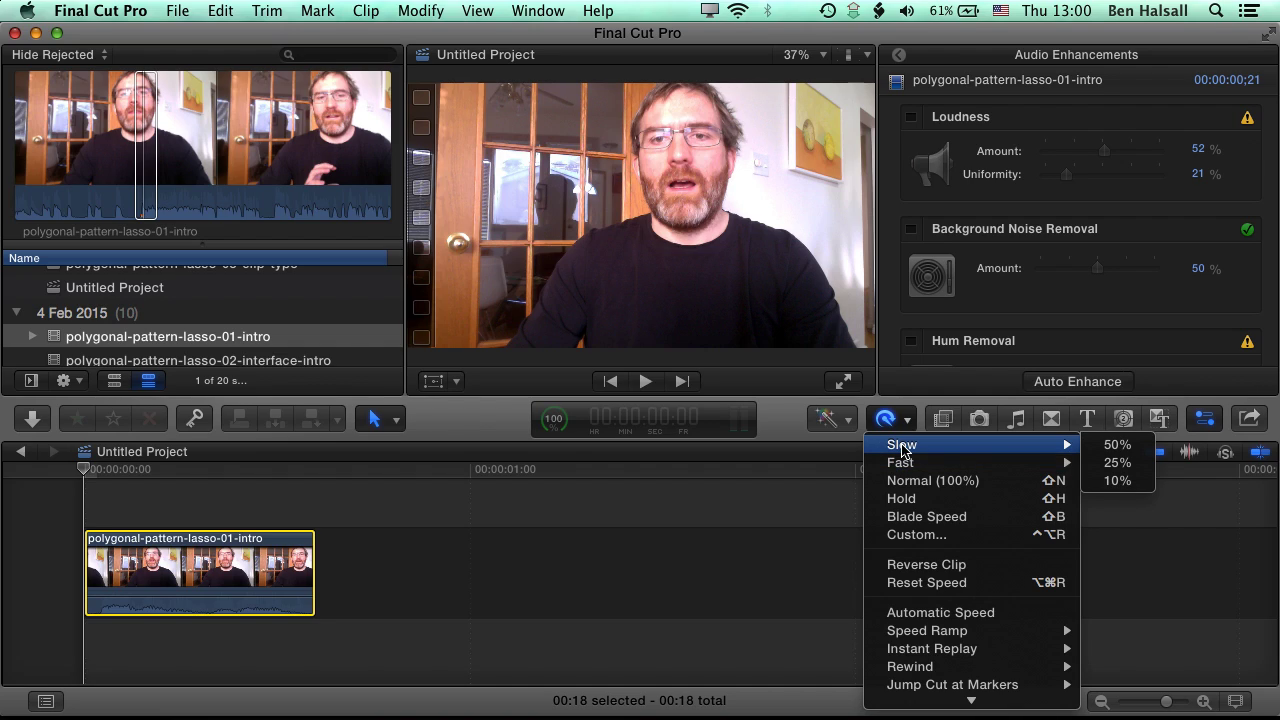
left_click(1117, 464)
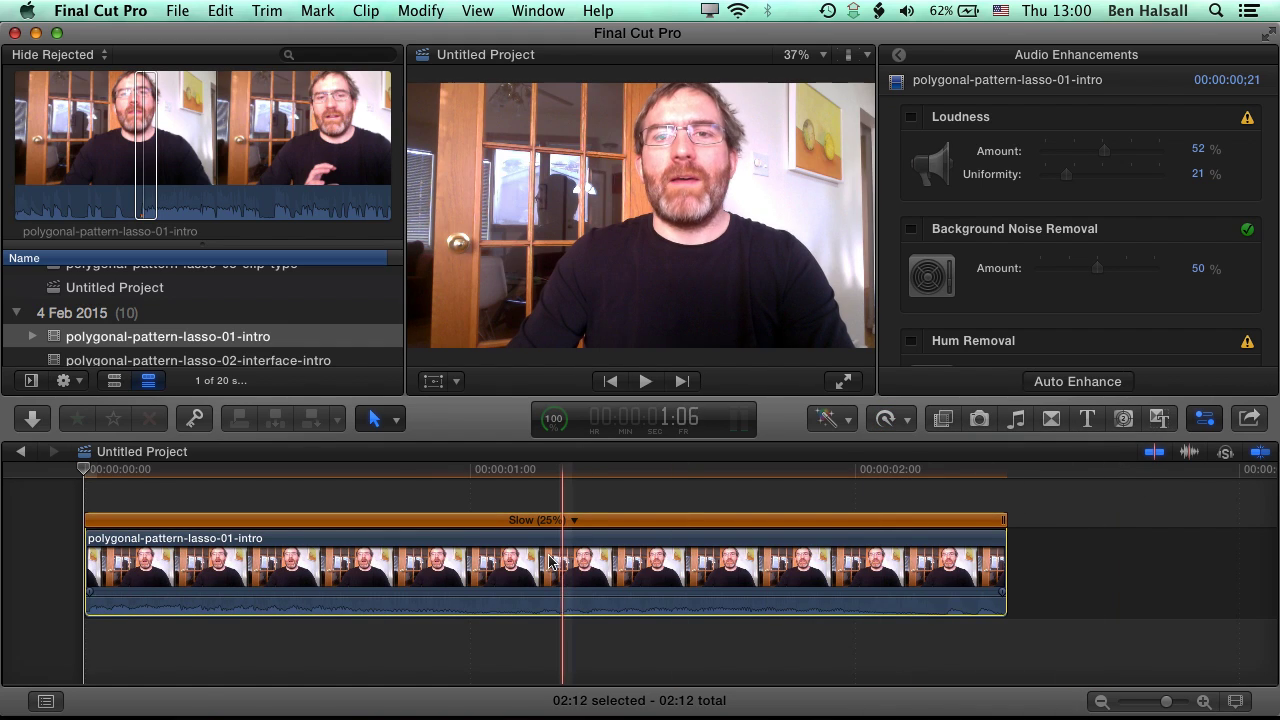
left_click(220, 11)
left_click(226, 38)
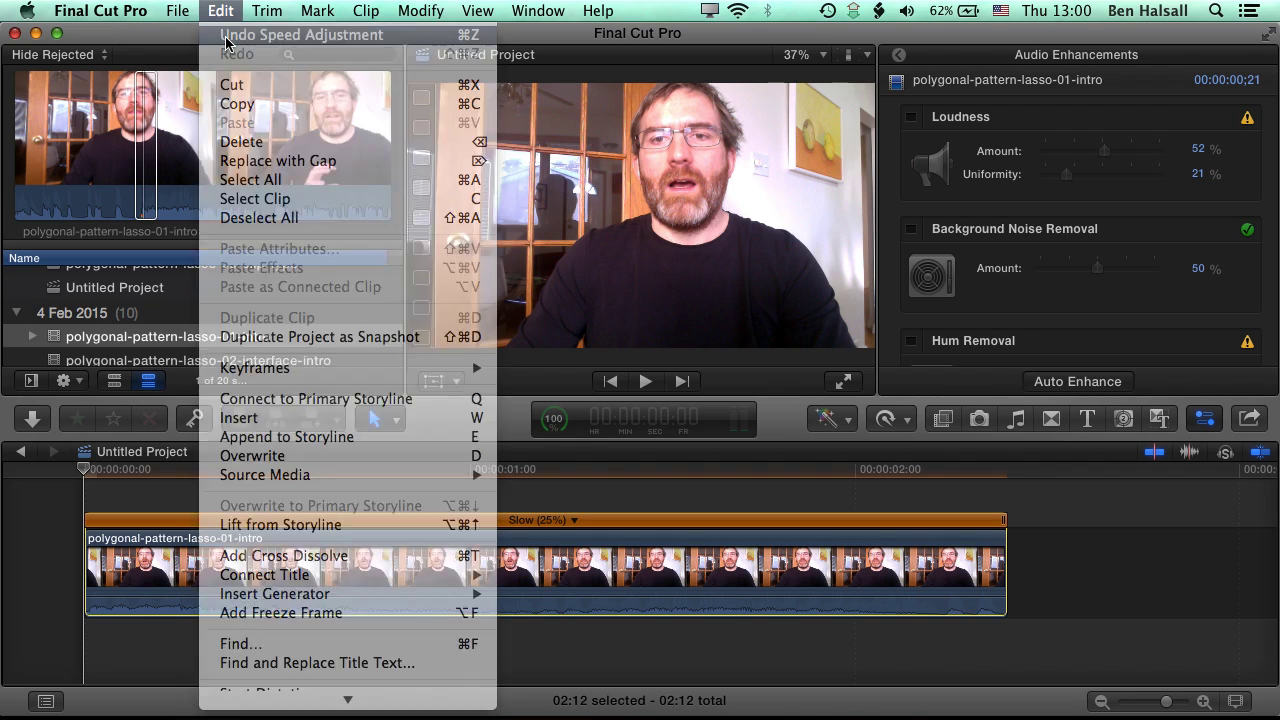
left_click_drag(265, 470, 311, 476)
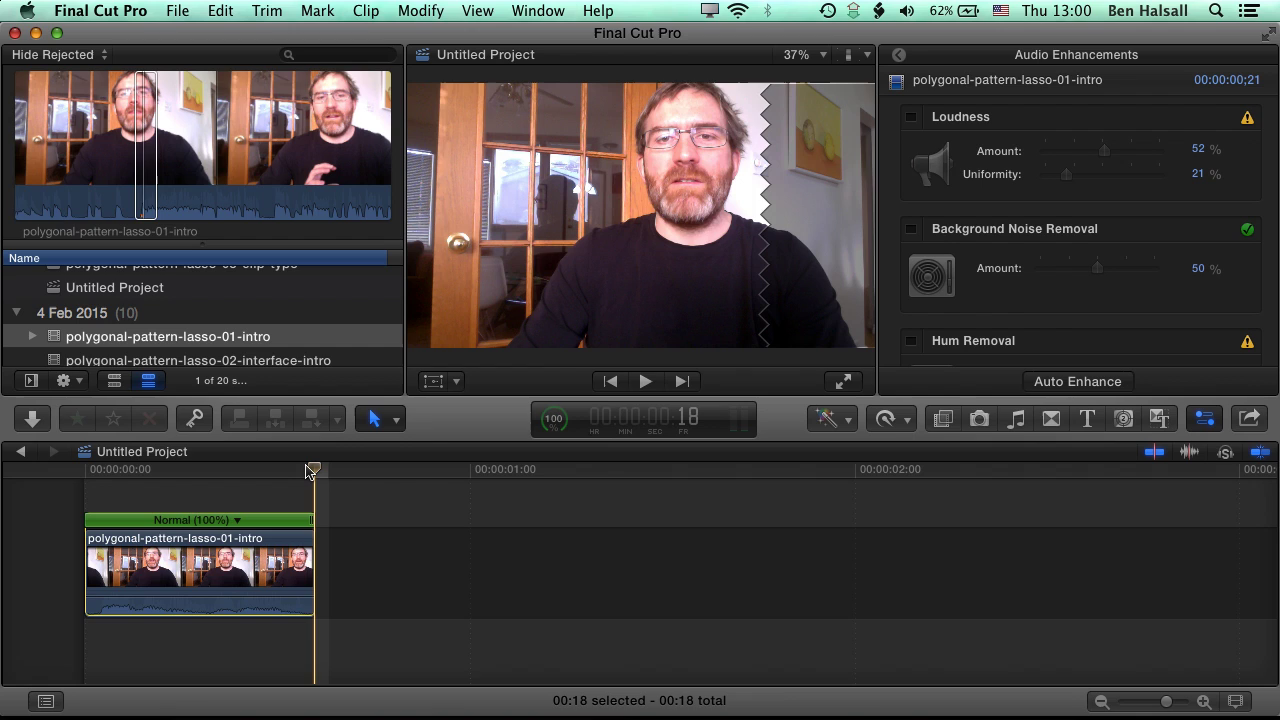
left_click(221, 12)
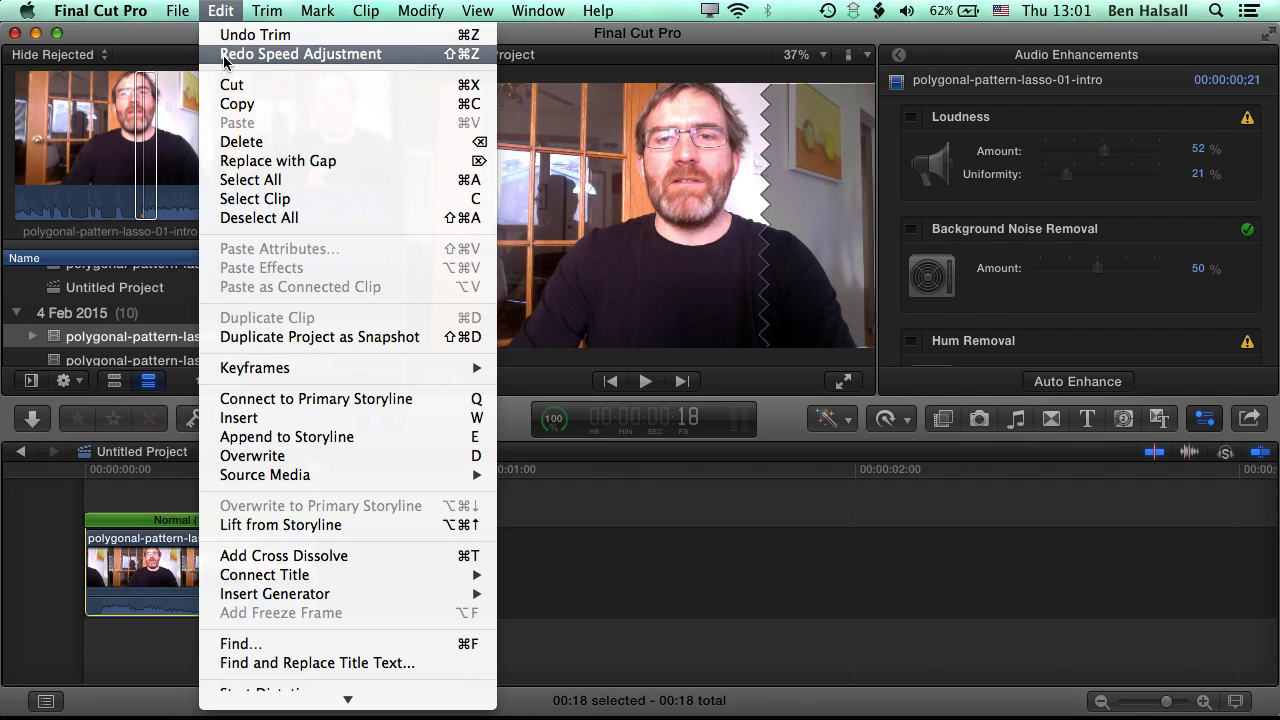
left_click(262, 54)
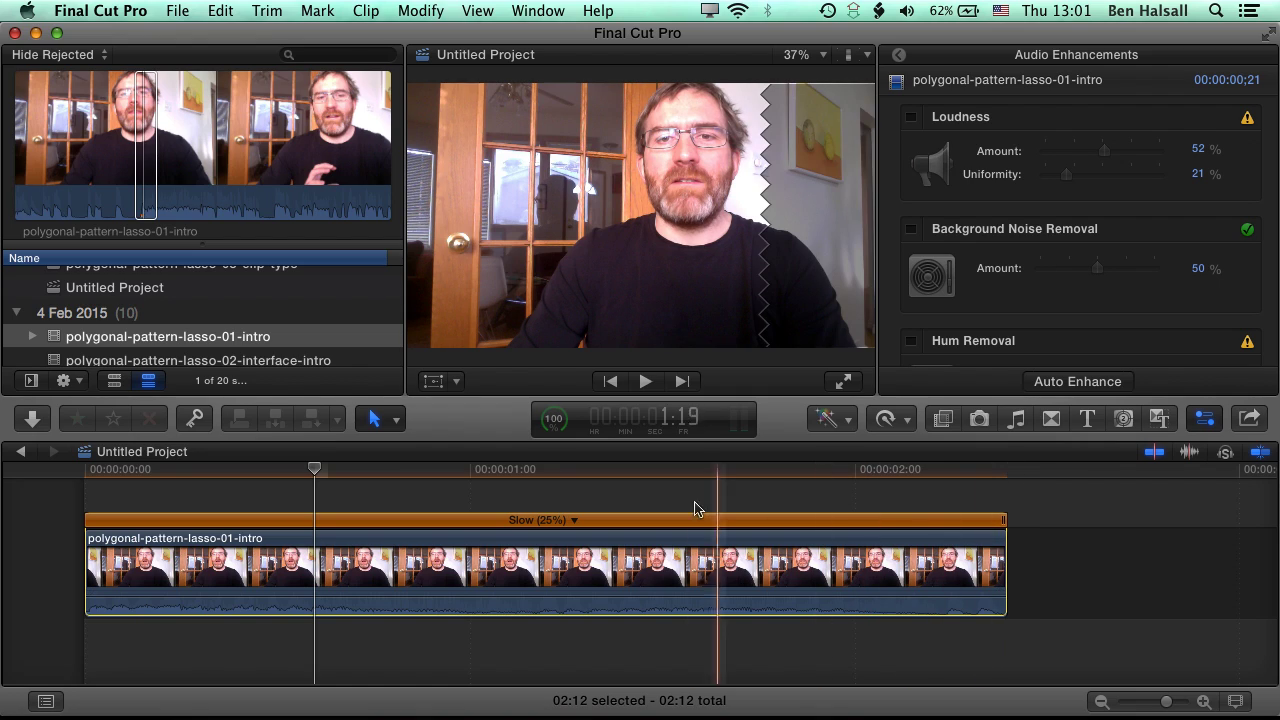
left_click(228, 469)
left_click_drag(228, 469, 61, 463)
key("space")
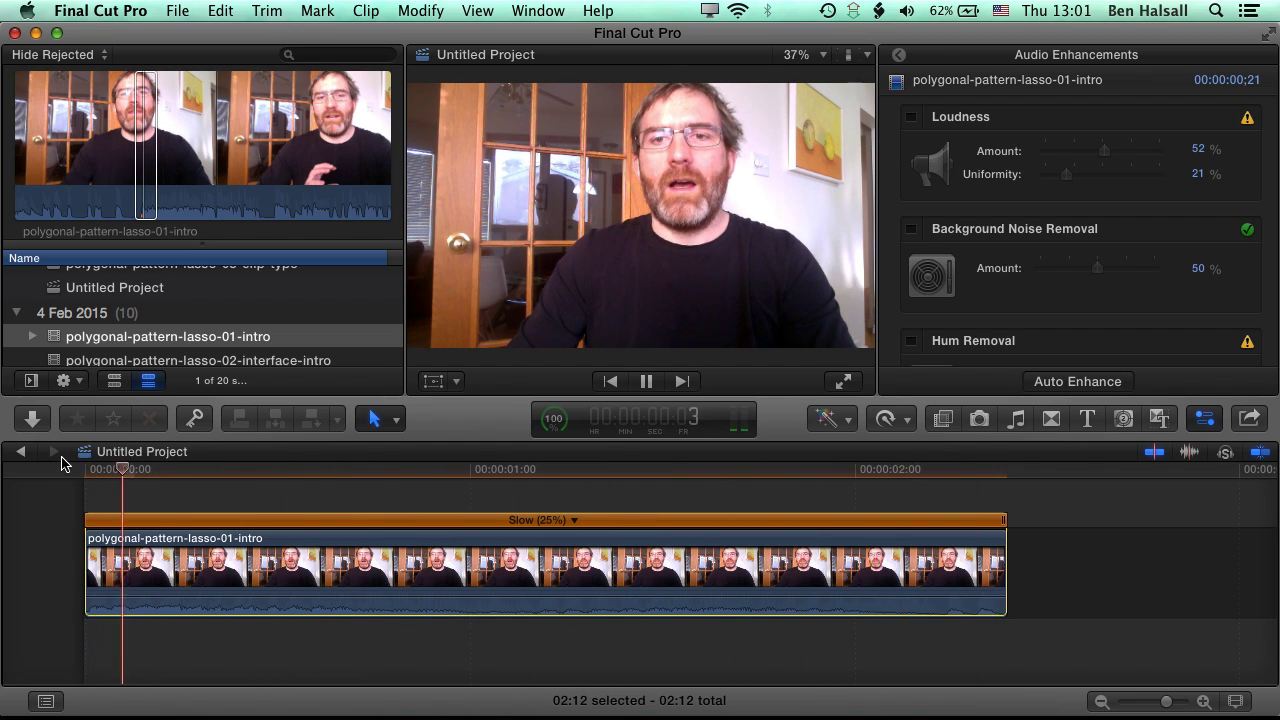
key("space")
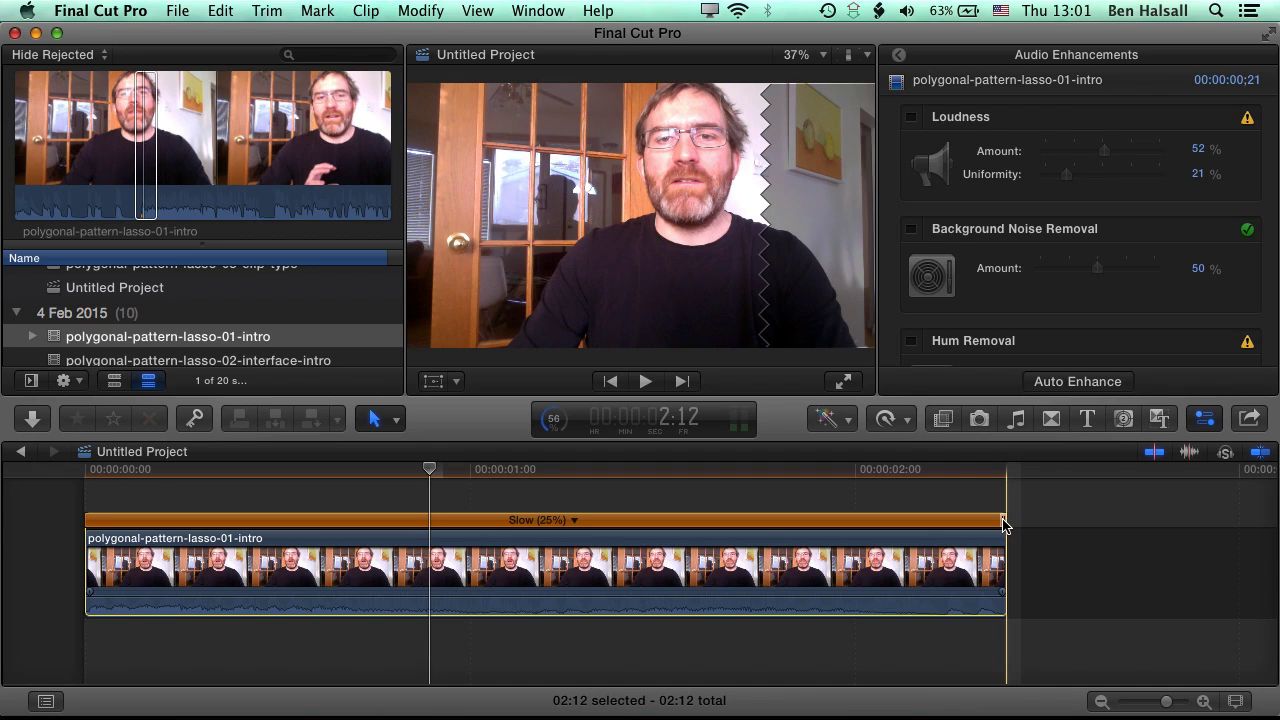
Drag the intro clip's retime handle out to Slow (14%), 04:10 long, and preview it from the start
left_click_drag(1004, 524, 1136, 527)
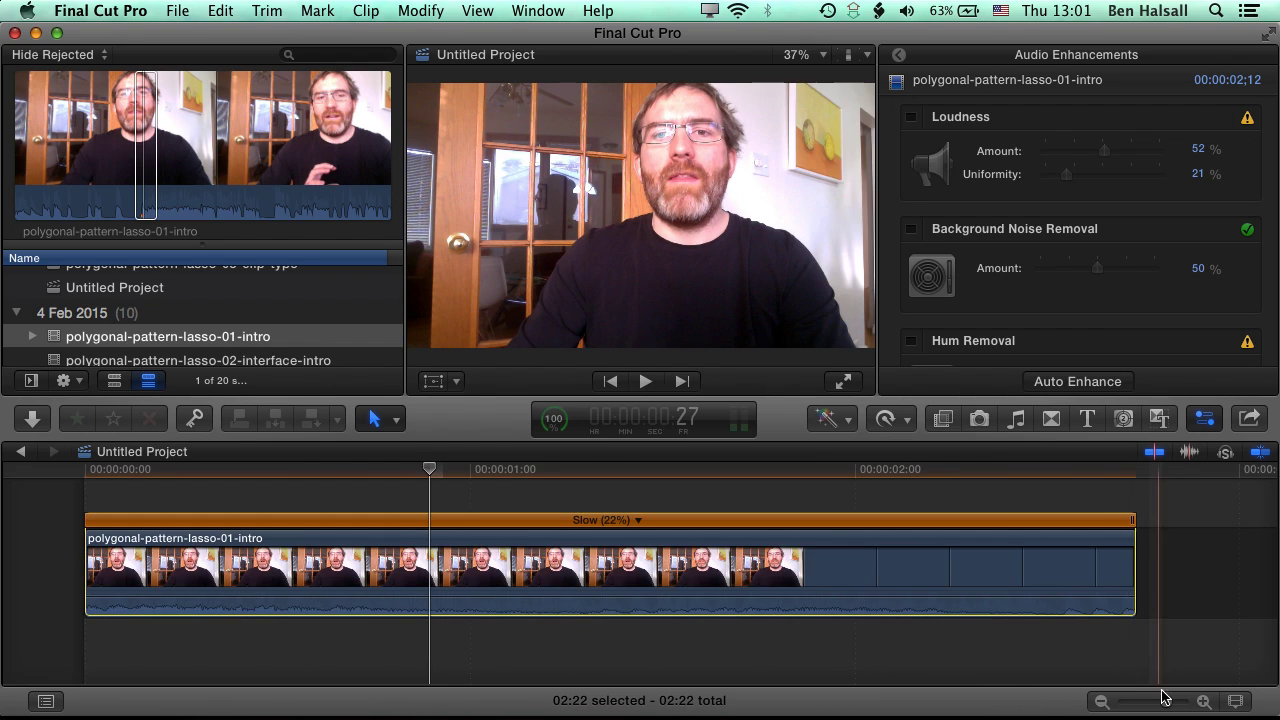
left_click_drag(1163, 697, 1140, 706)
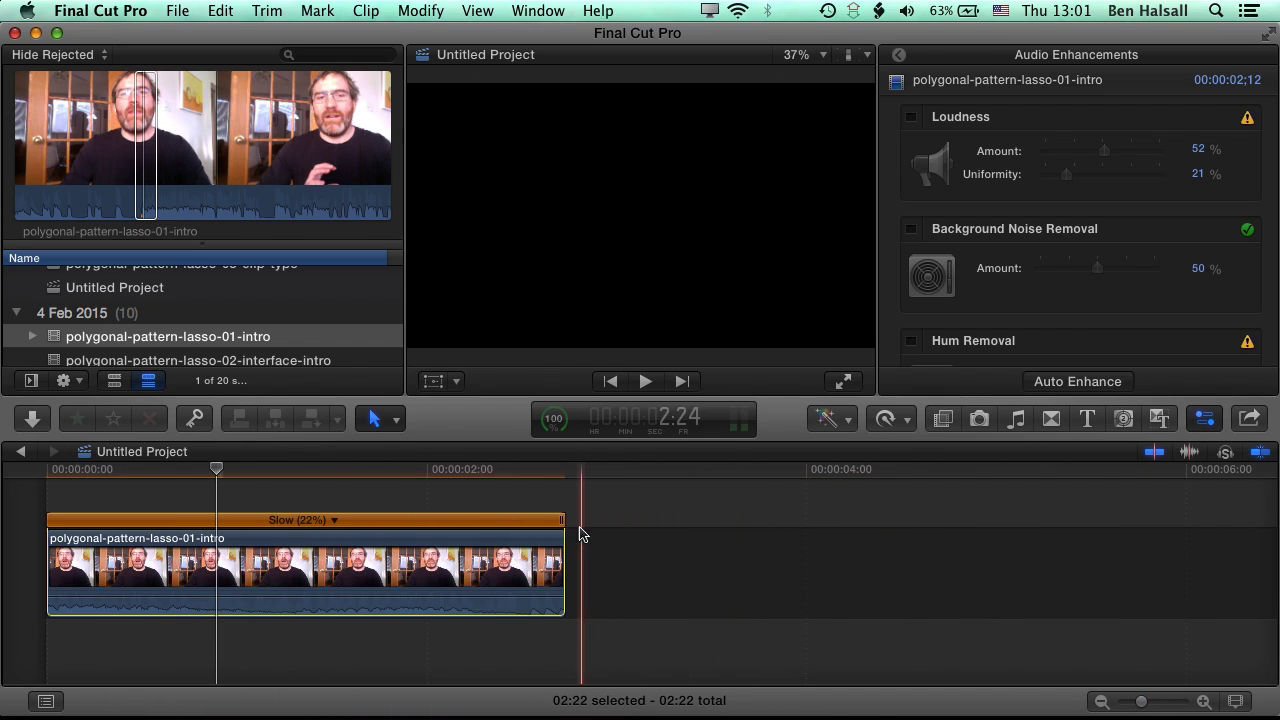
left_click_drag(563, 521, 868, 522)
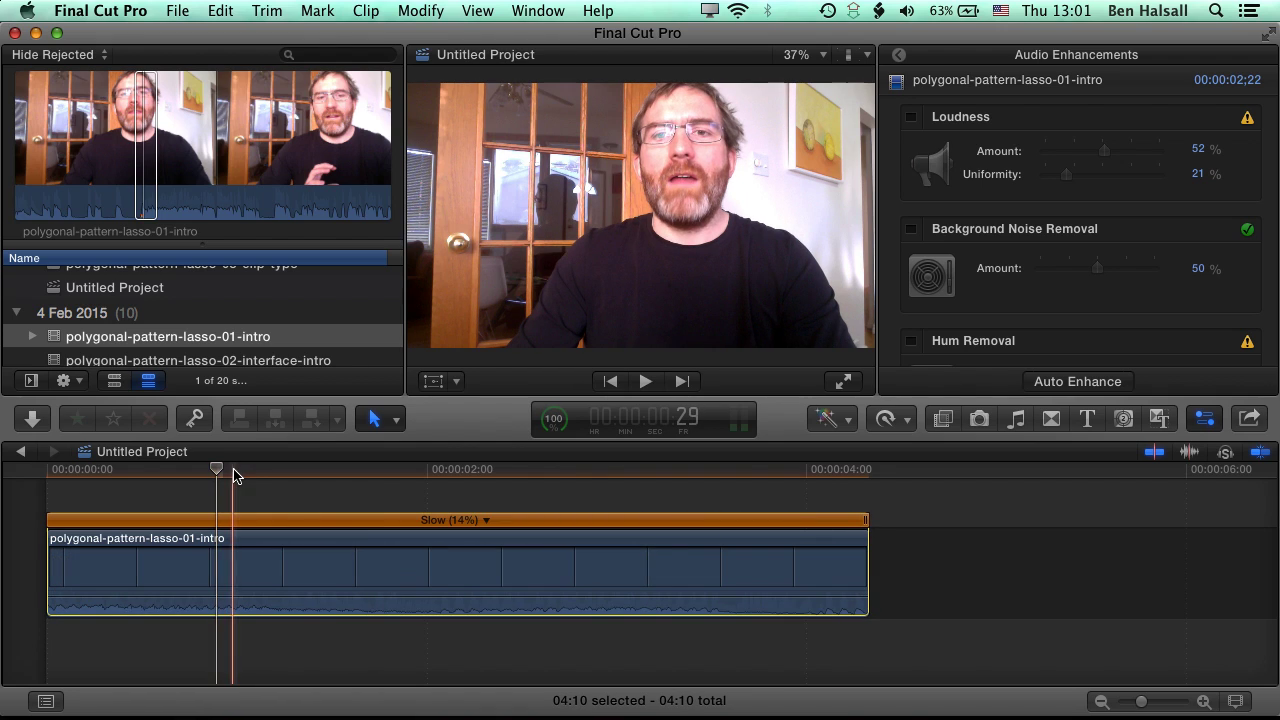
left_click_drag(78, 472, 57, 474)
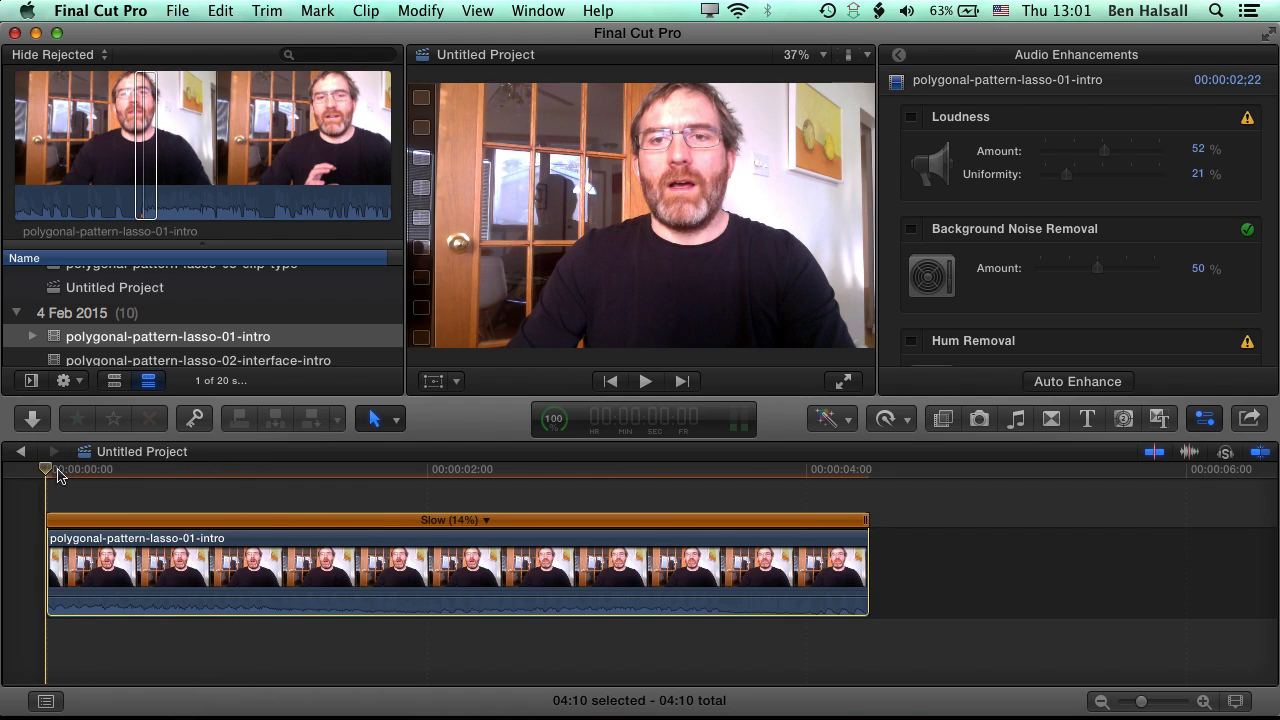
key("space")
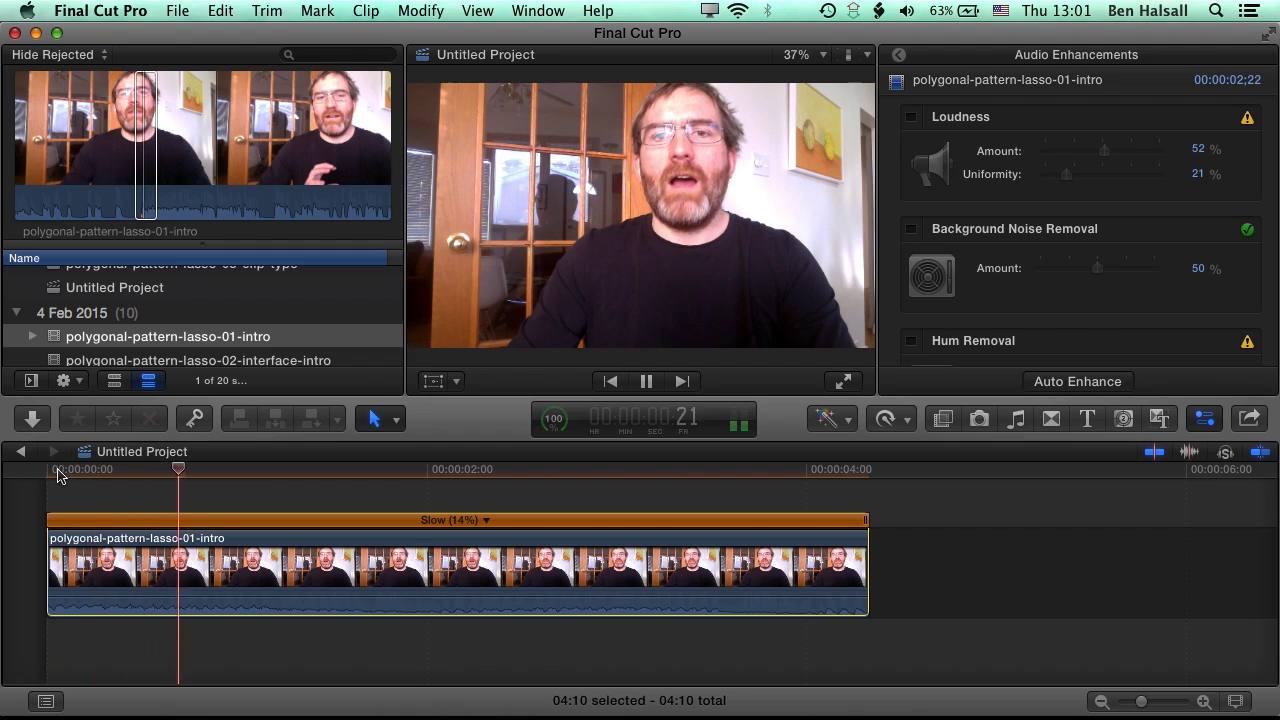
key("space")
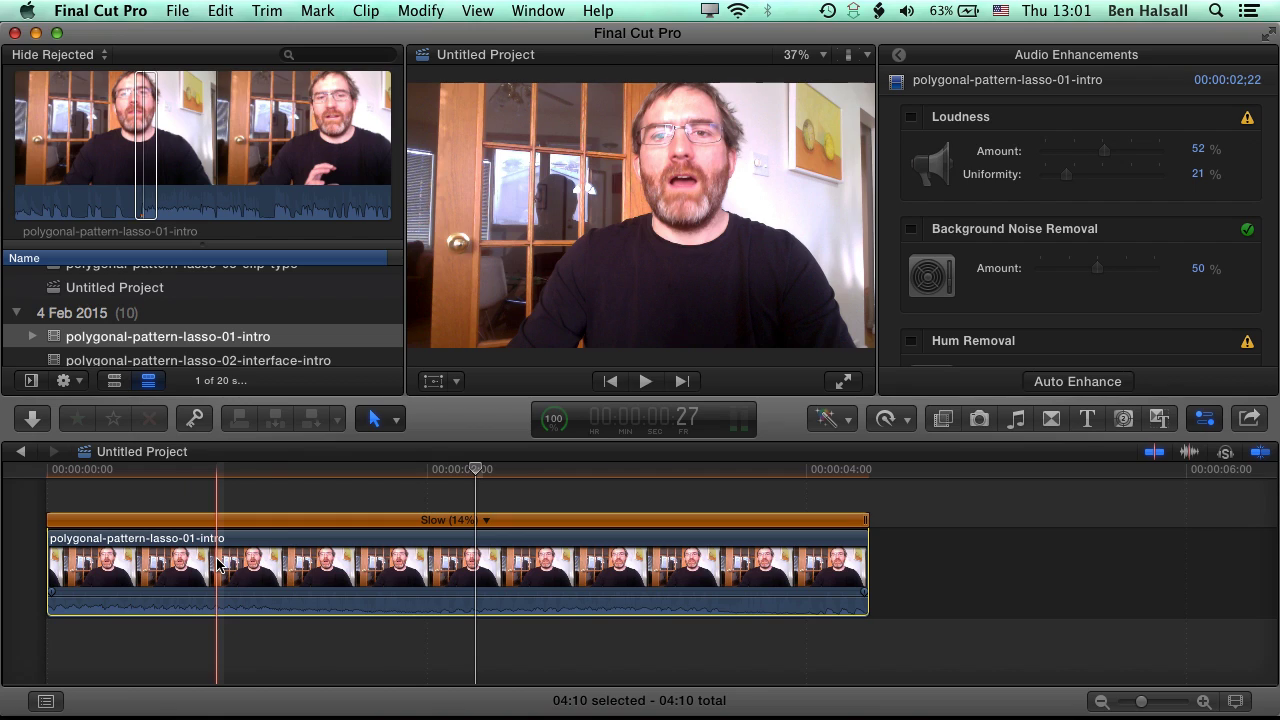
Set the Slow (14%) intro clip's retime video quality to Optical Flow
left_click(478, 480)
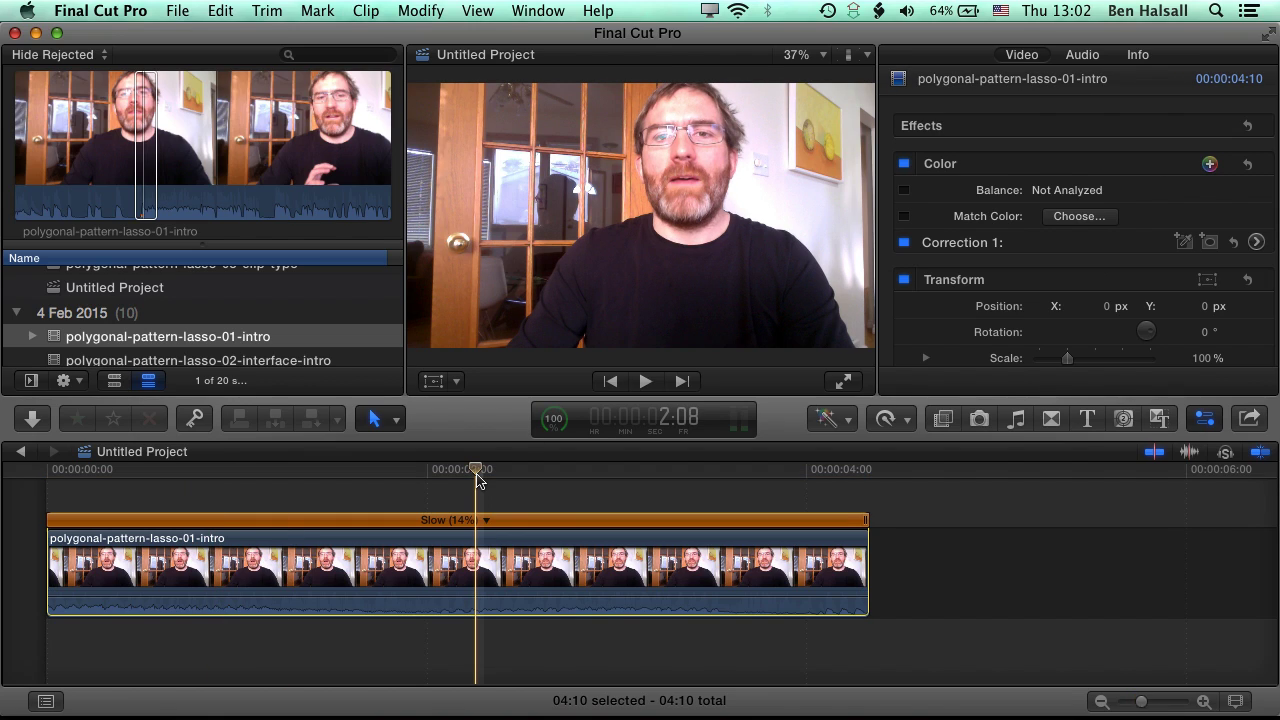
left_click(905, 421)
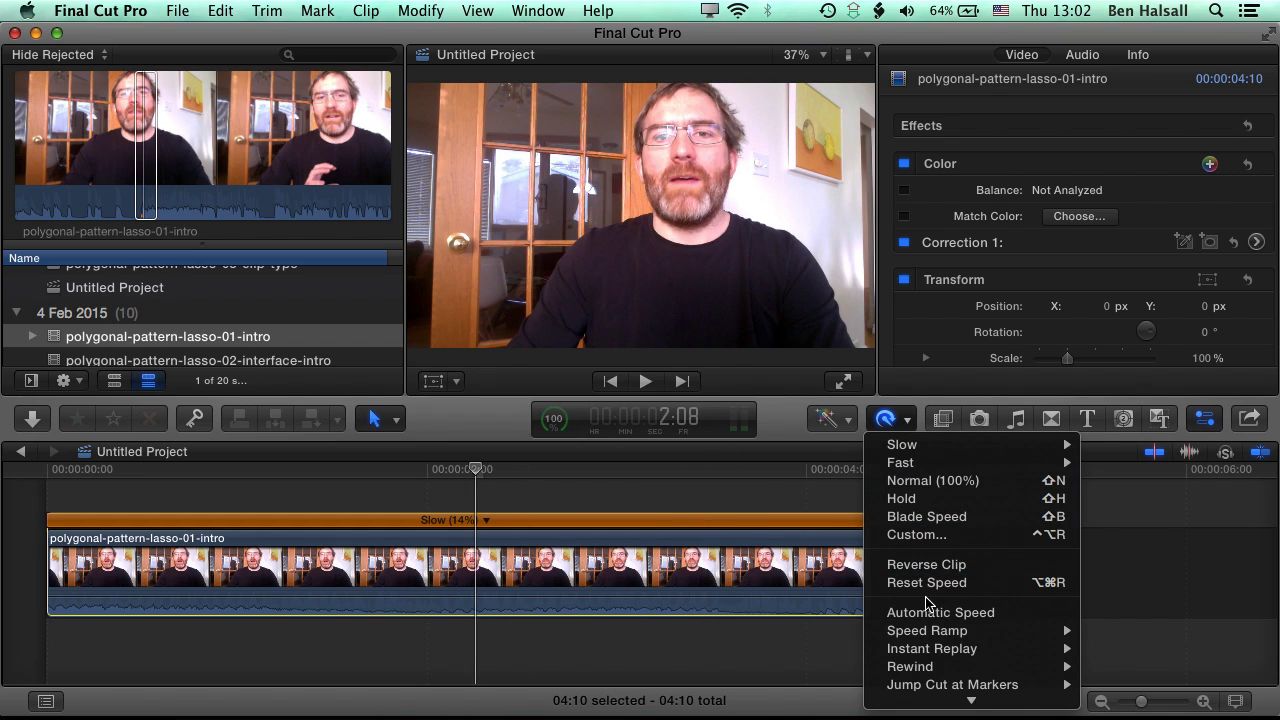
mouse_move(928, 704)
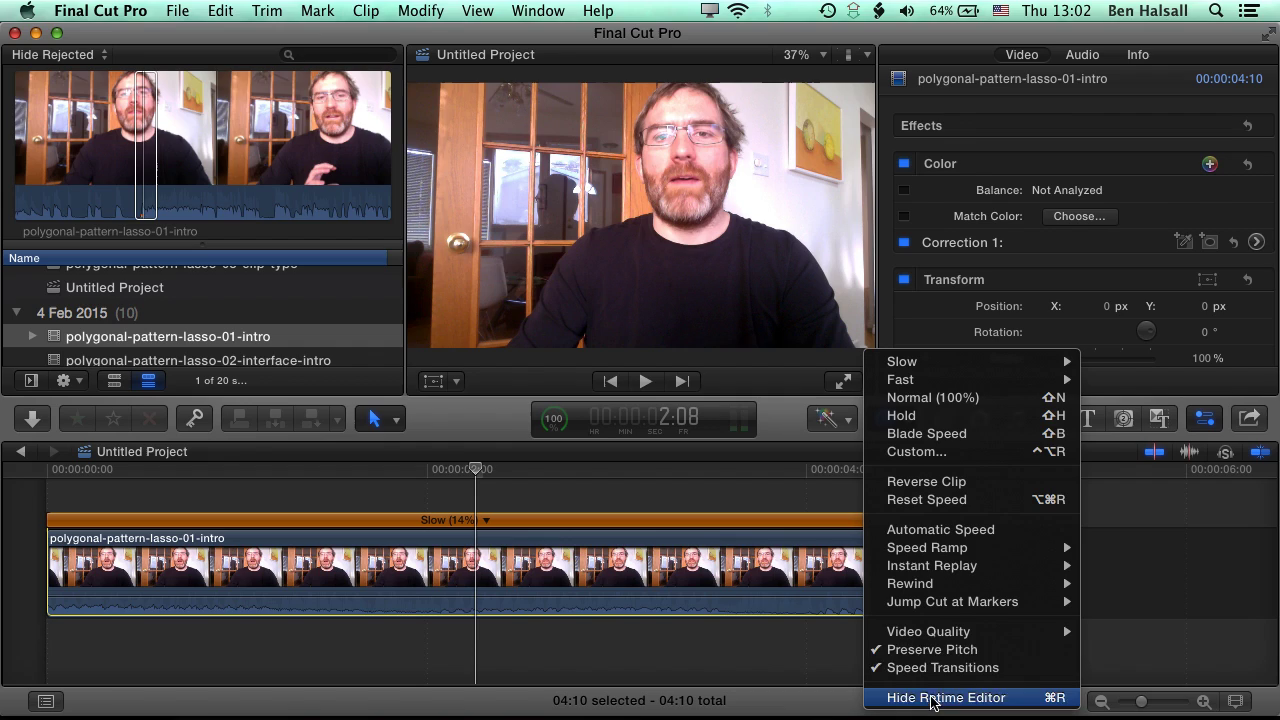
mouse_move(945, 634)
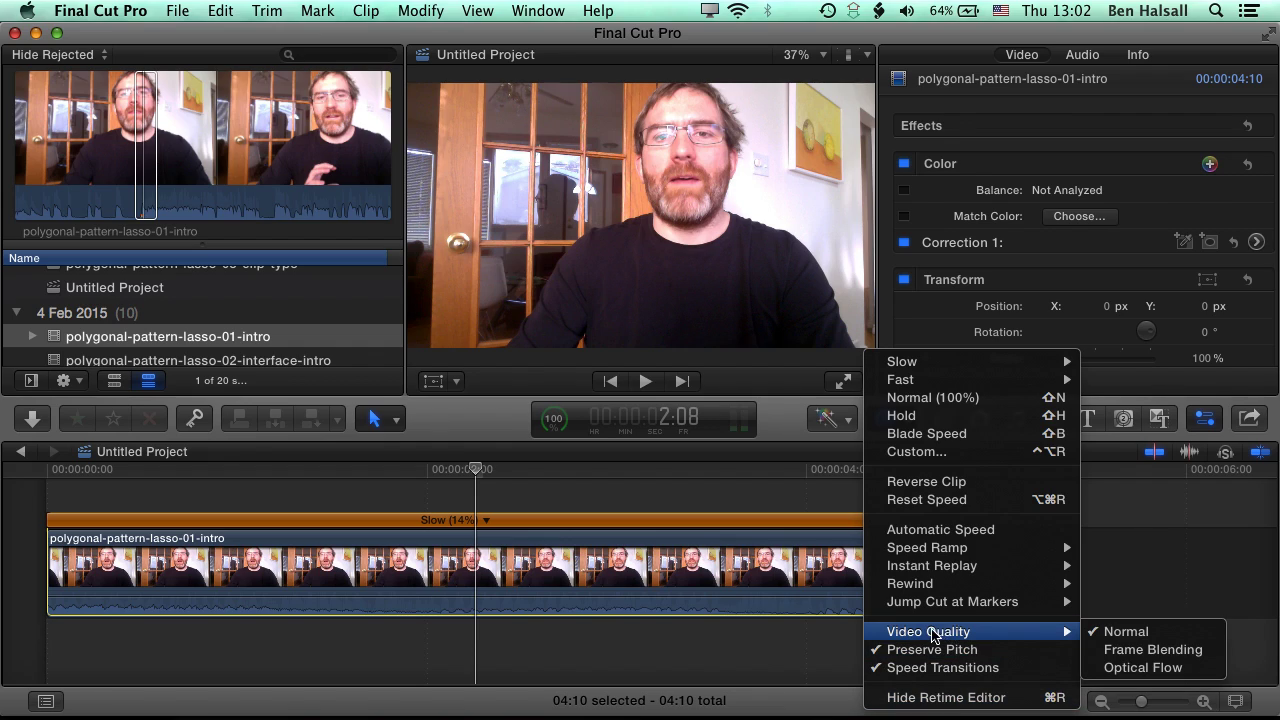
left_click(1142, 668)
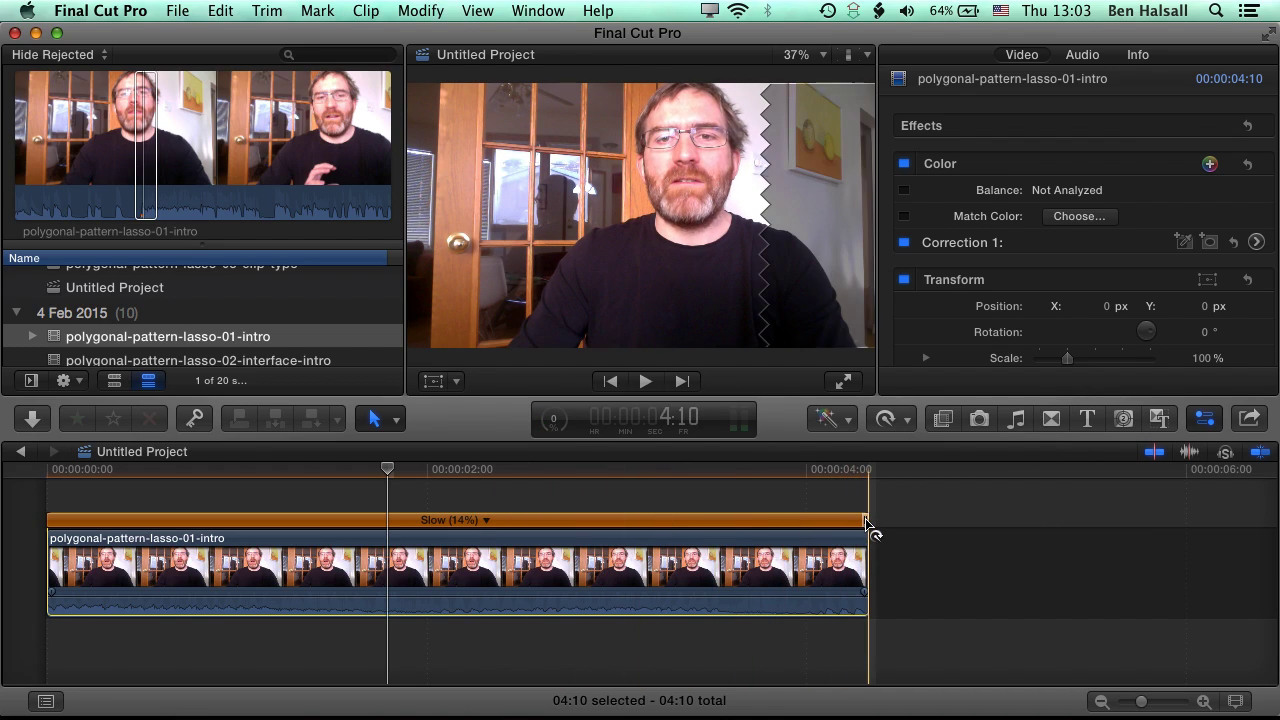
Drag the retime handle back to Slow (24%), making the clip 02:14, and preview it from the start
left_click_drag(866, 522, 511, 528)
left_click_drag(390, 472, 42, 478)
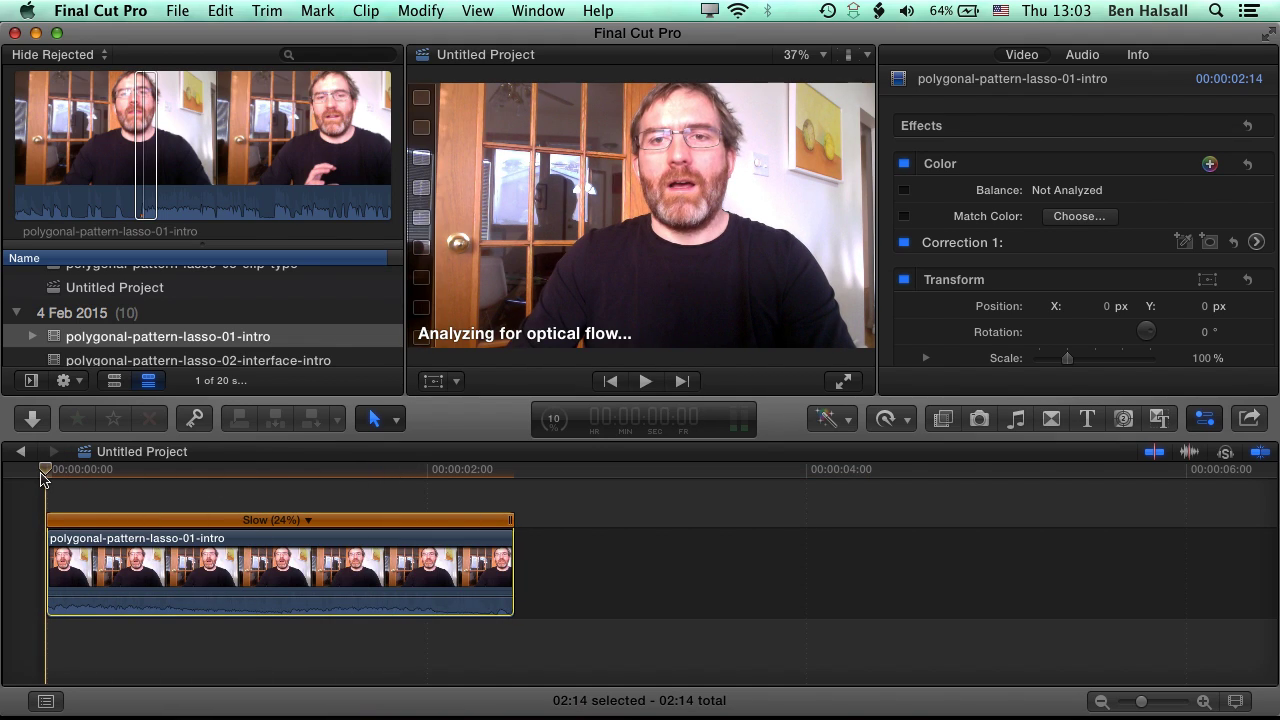
key("space")
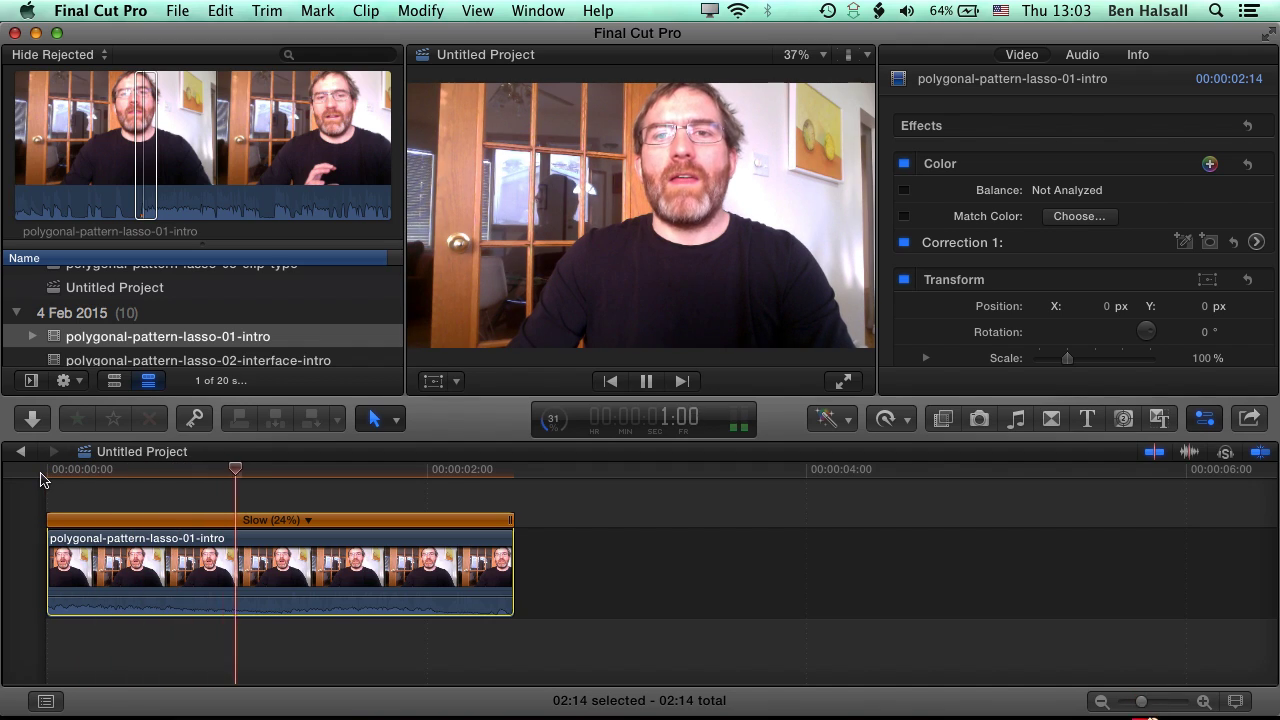
key("j")
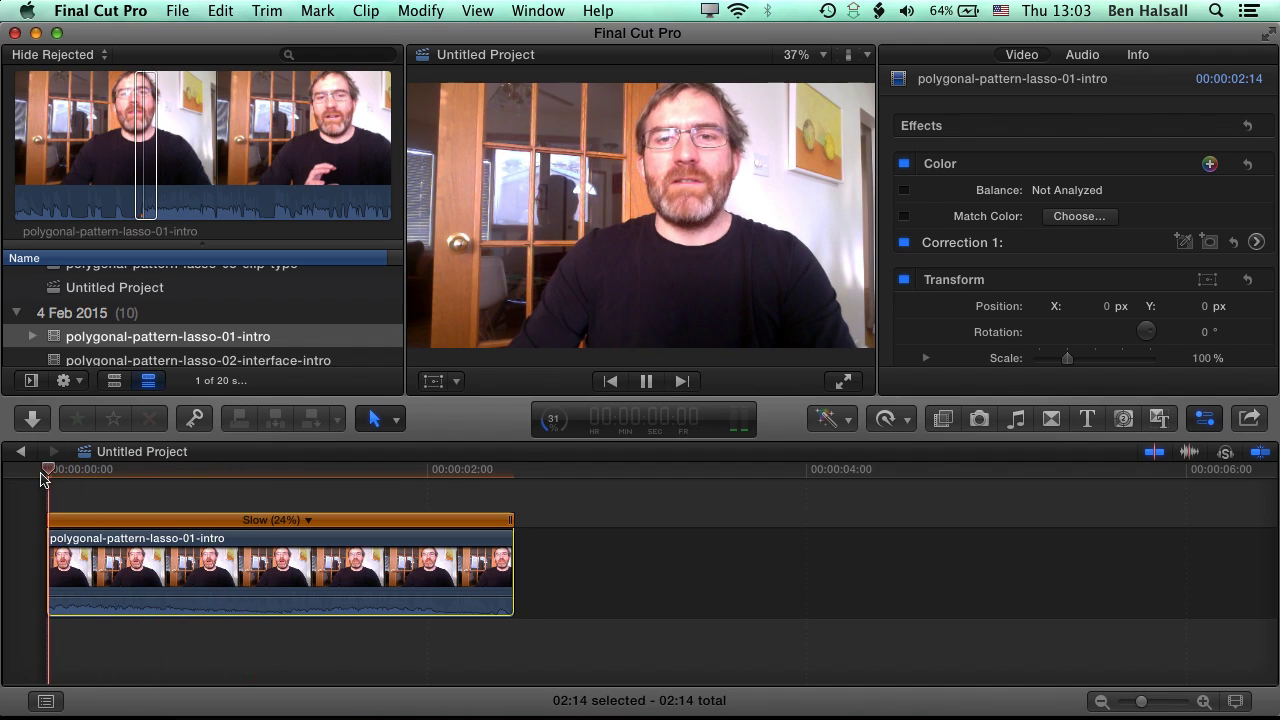
key("l")
key("k")
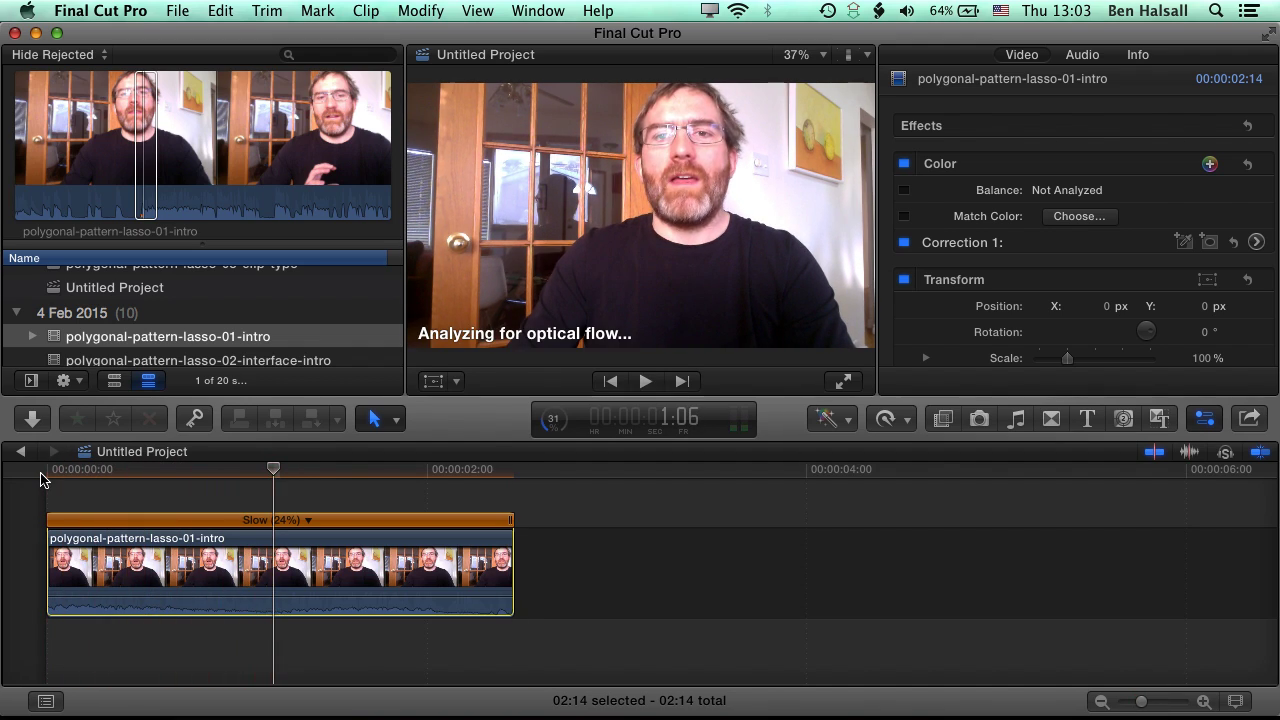
key("Left")
Paste a second copy of the intro clip right after the slowed section and select it
key("o")
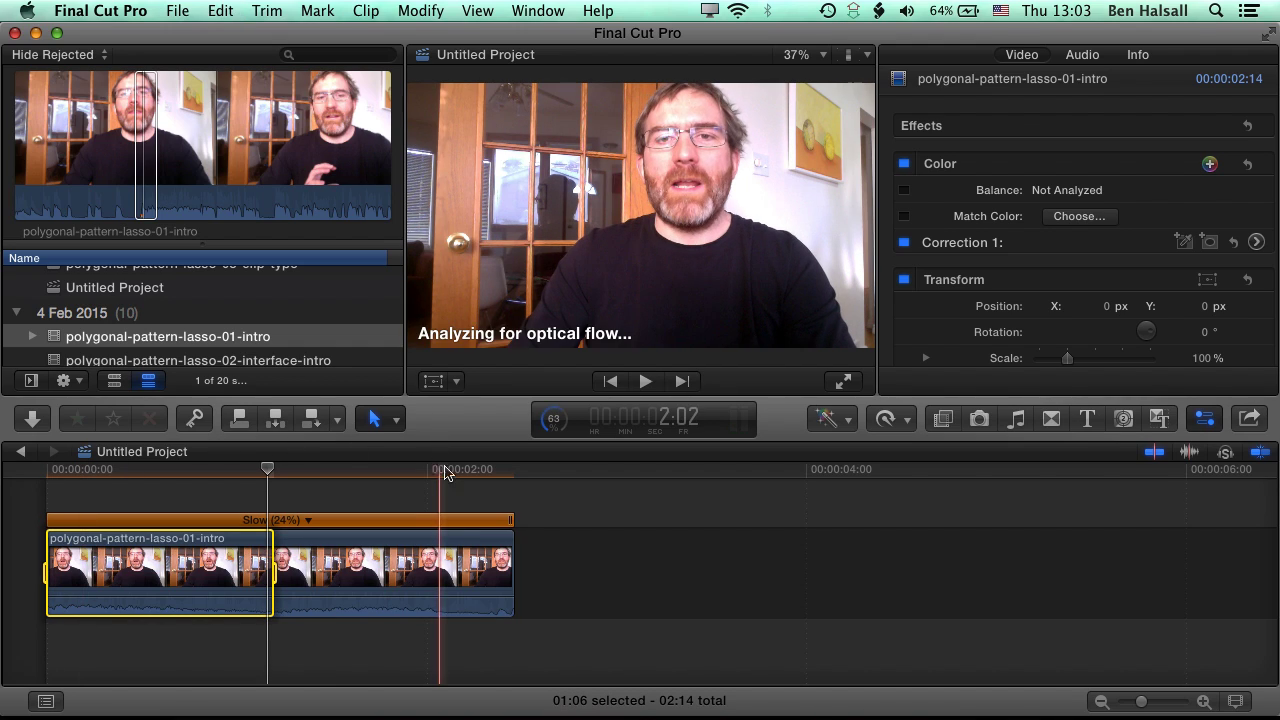
left_click(513, 472)
key("super+v")
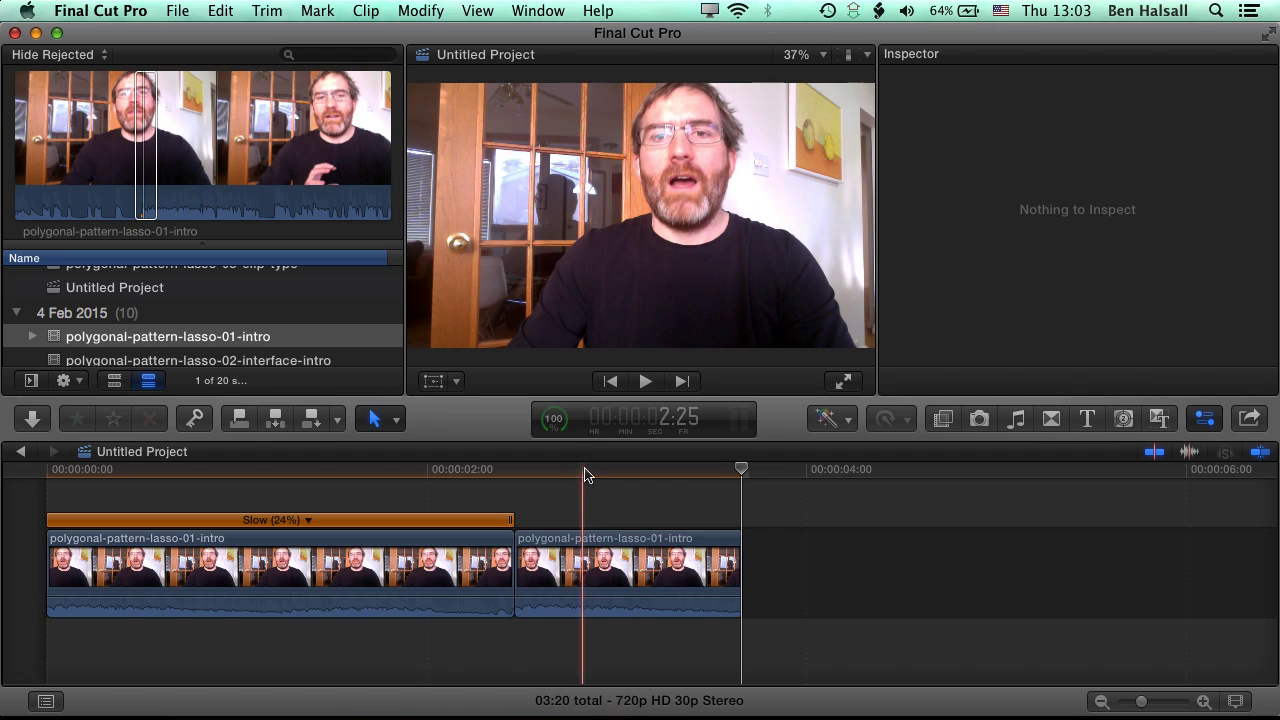
left_click(628, 552)
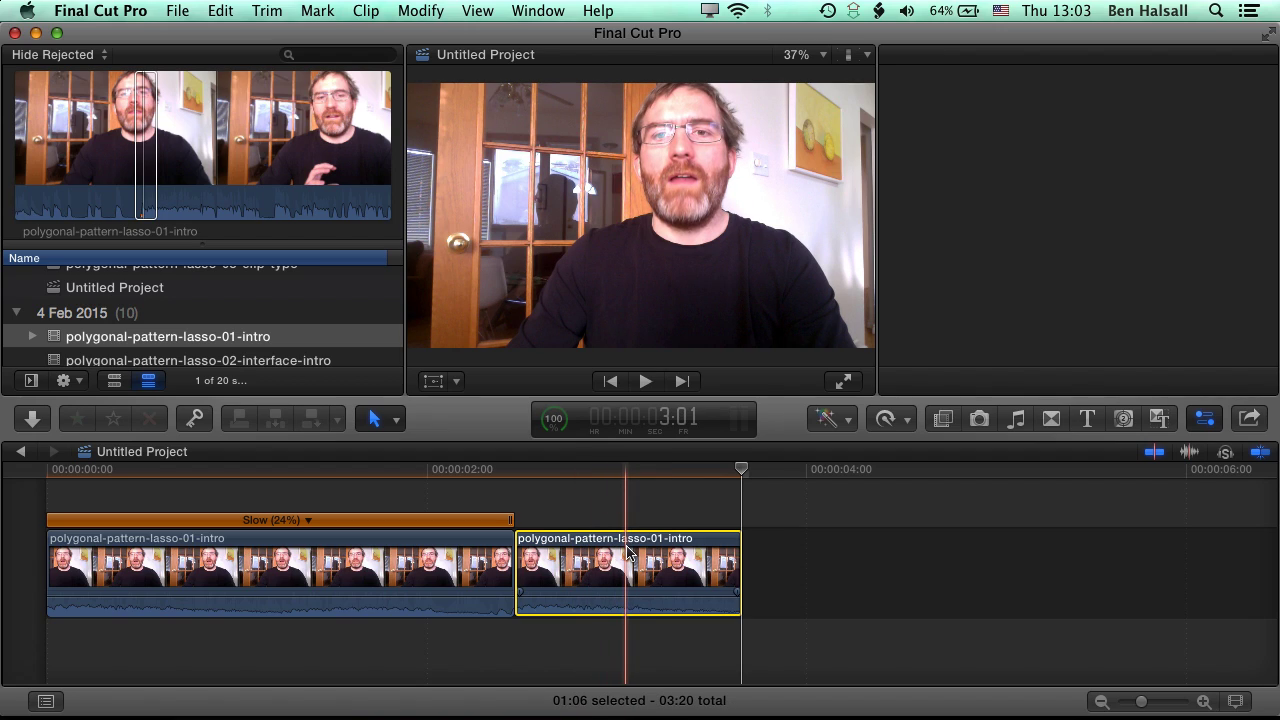
Speed the second copy up to Fast 8x and play it back
left_click(908, 420)
mouse_move(910, 462)
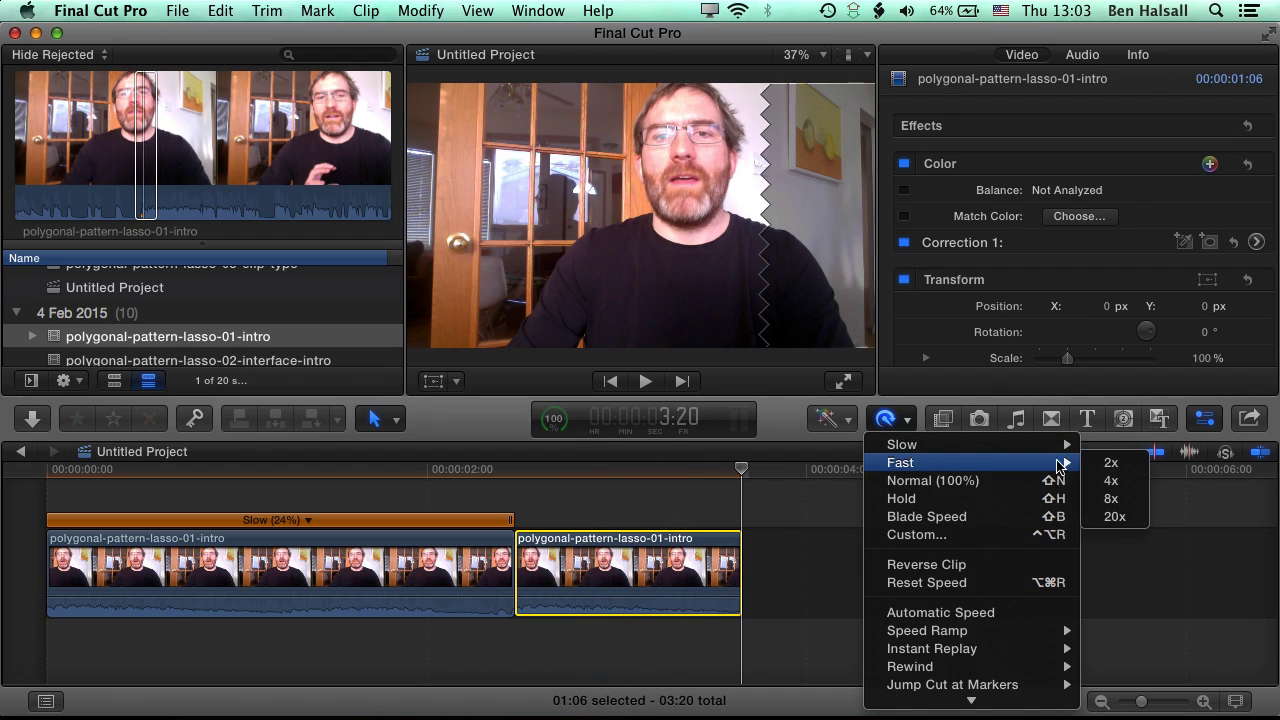
left_click(1111, 499)
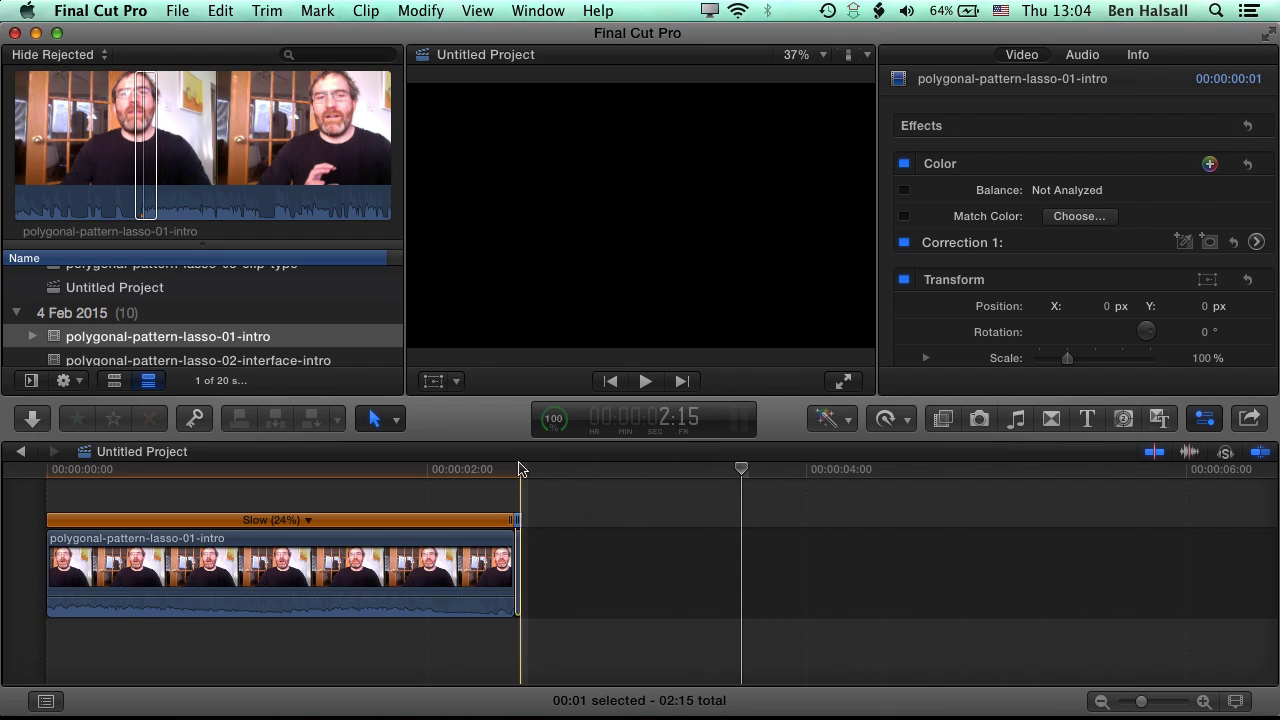
key("space")
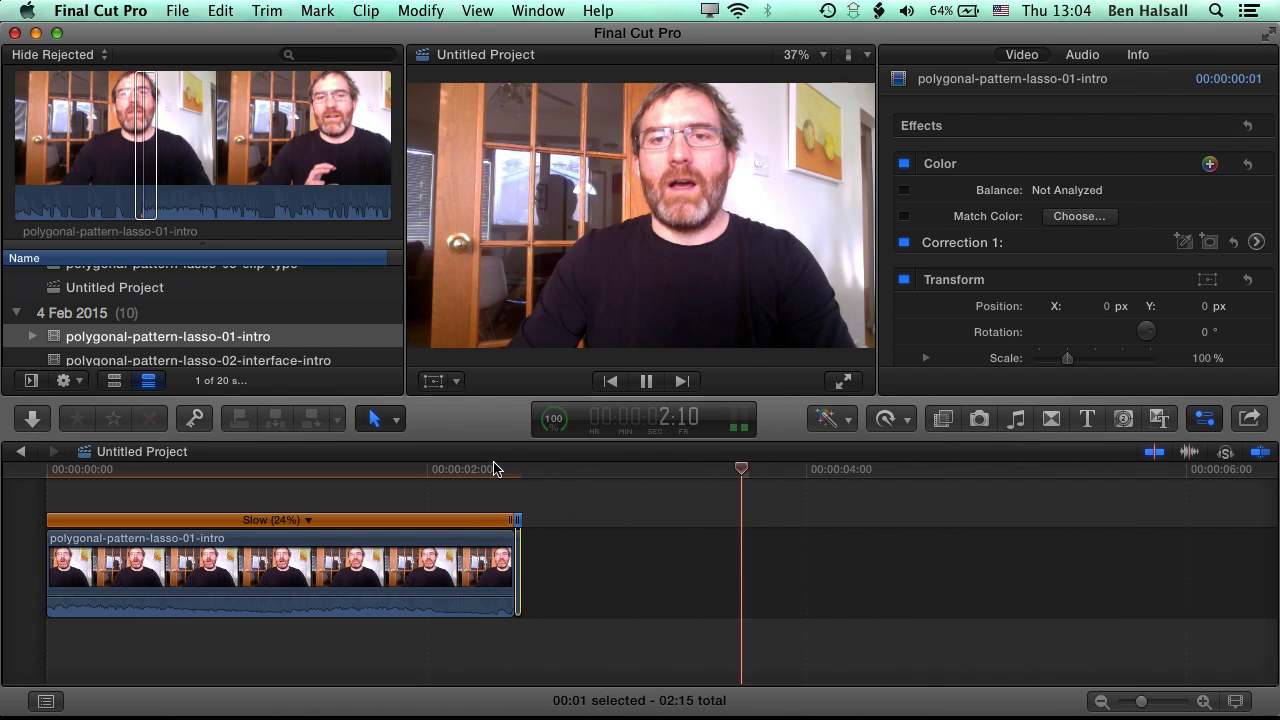
key("space")
Zoom in and drag its retime handle to lengthen the burst to about 297% speed, then review it
key("super+equal")
key("super+equal")
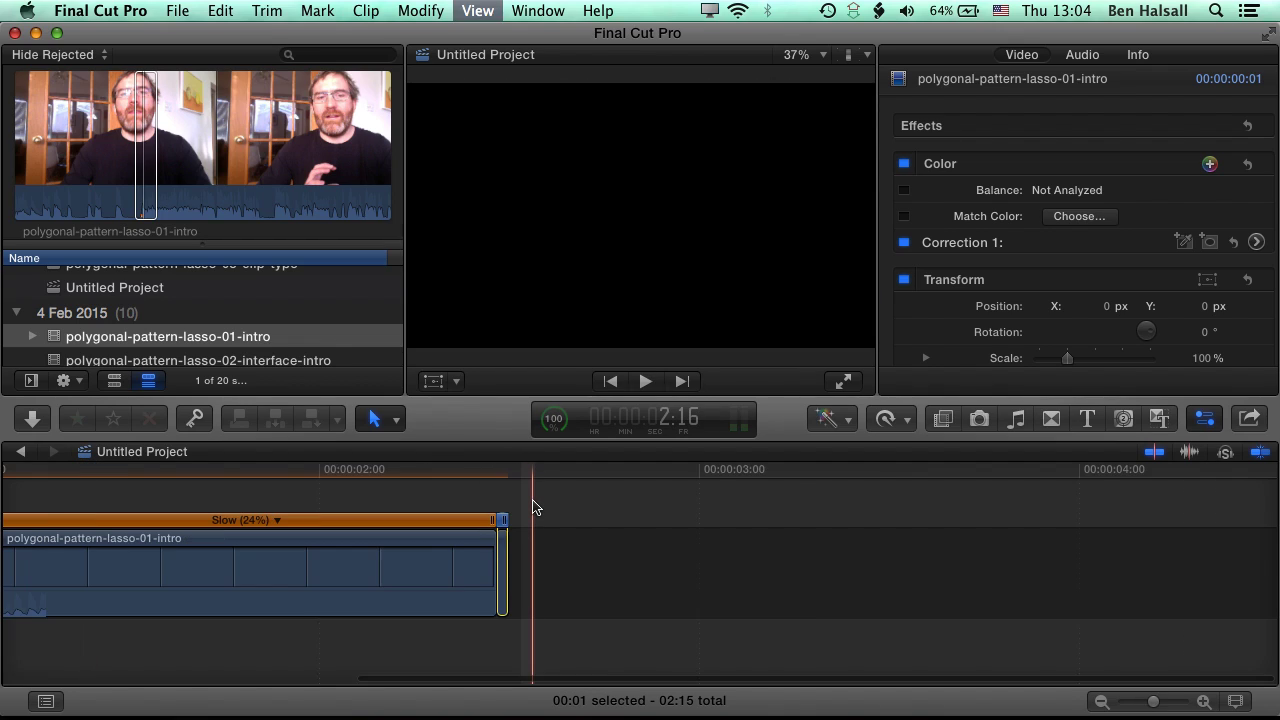
left_click_drag(480, 527, 531, 527)
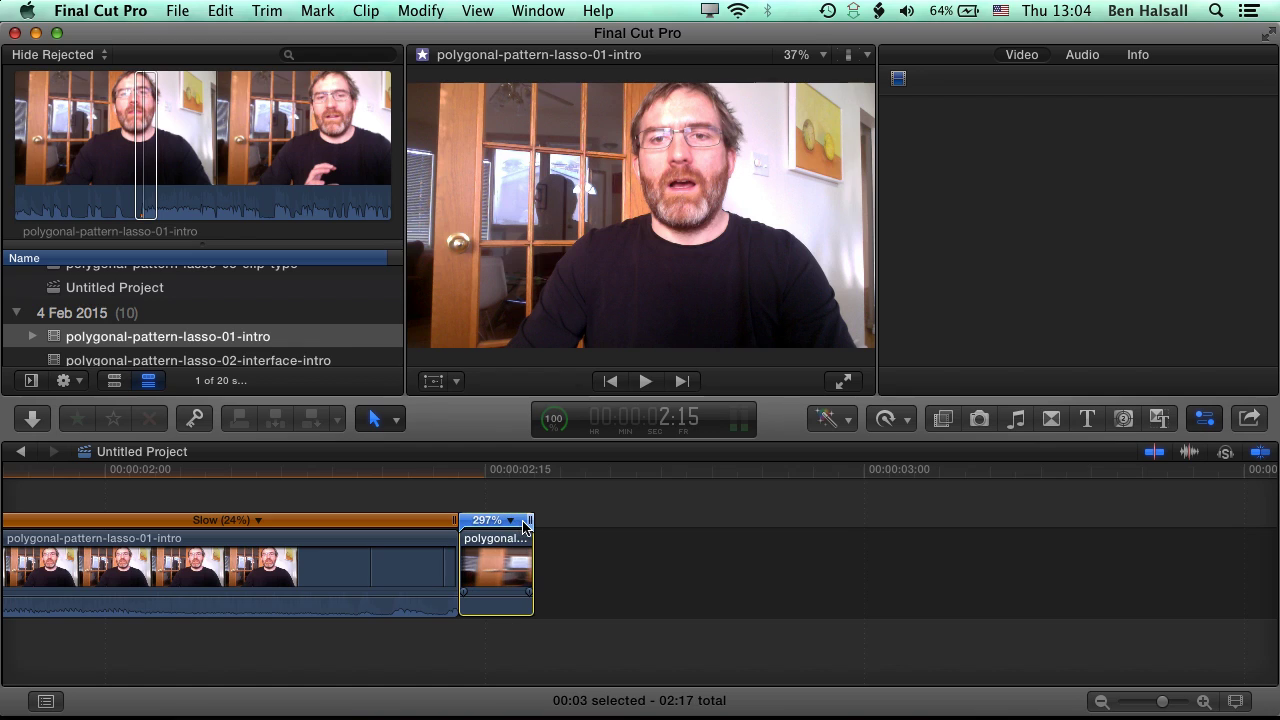
left_click(425, 477)
key("space")
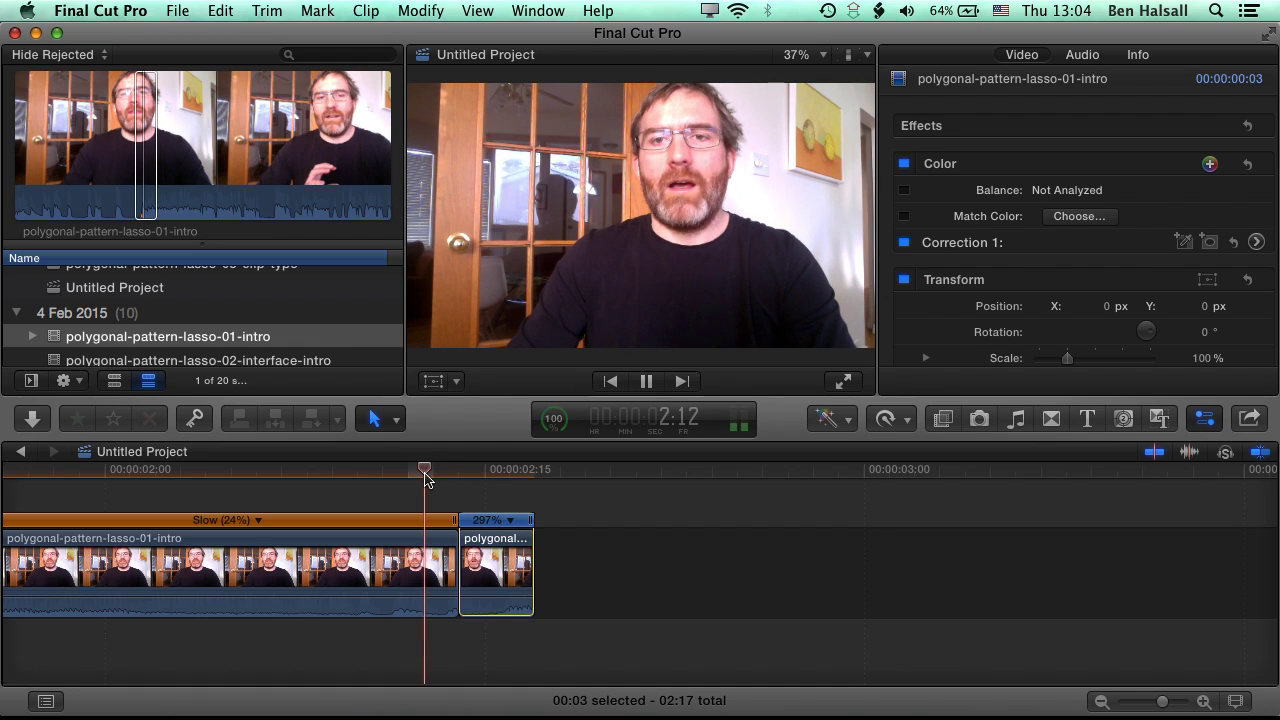
Paste repeated copies of the short sped-up clip after it, reaching 03:11, and play the series
key("space")
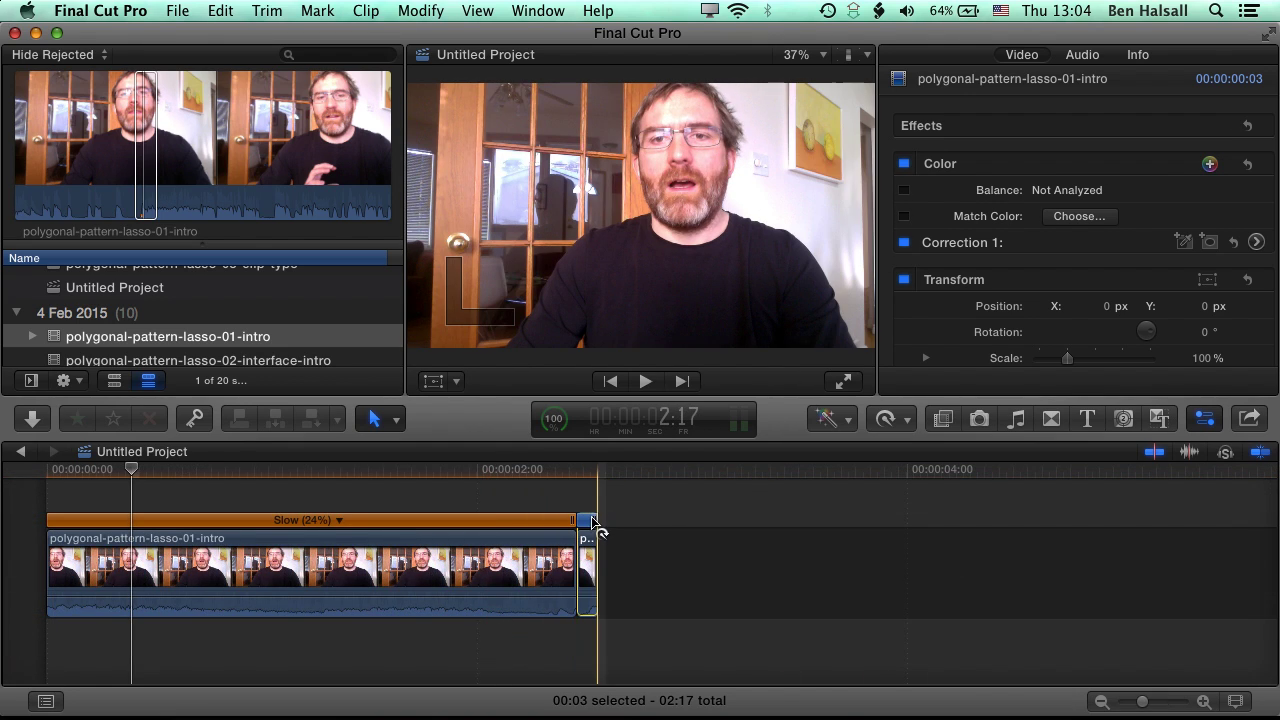
left_click(597, 470)
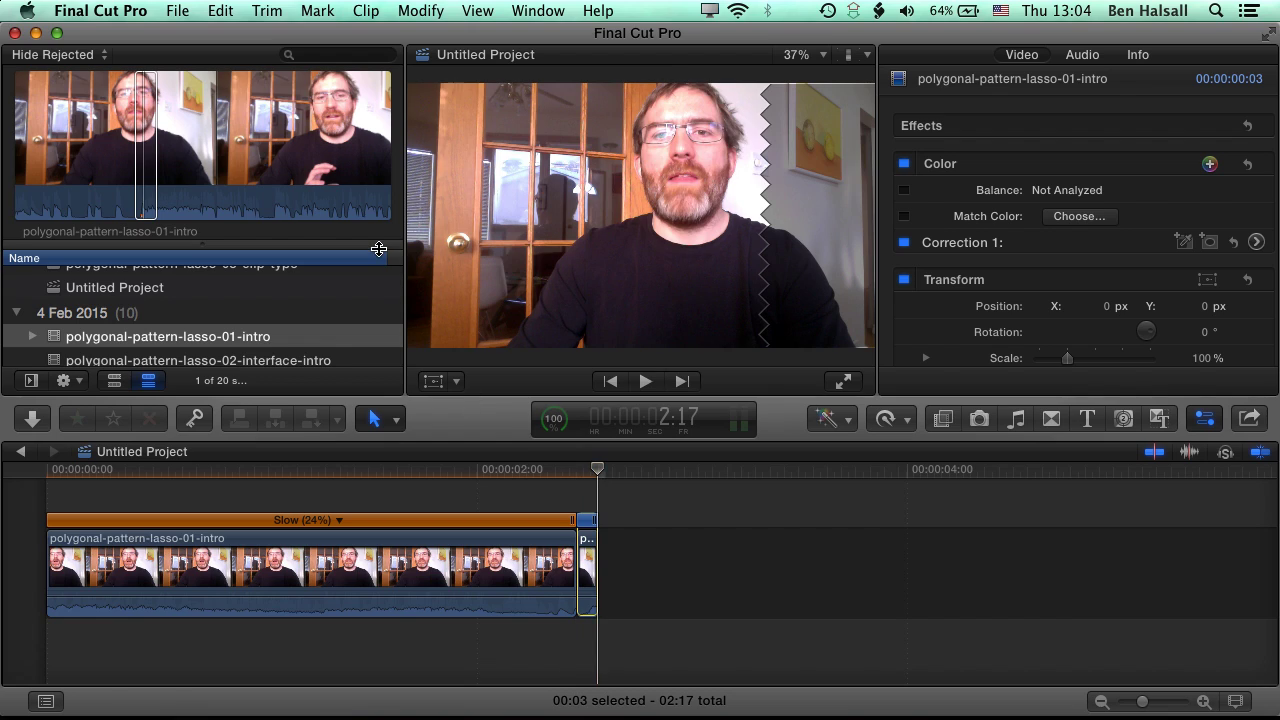
key("super+v")
key("super+v")
key("super+v")
key("super+v")
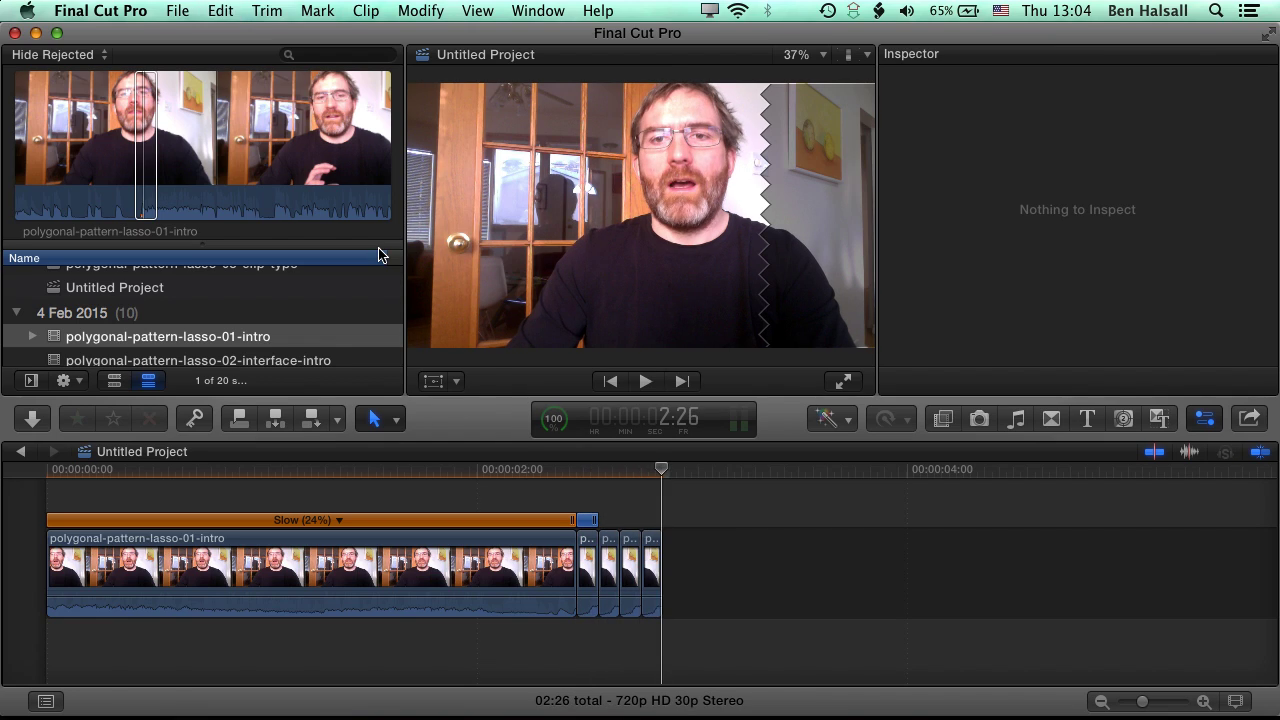
key("super+v")
key("super+v")
key("super+v")
key("super+v")
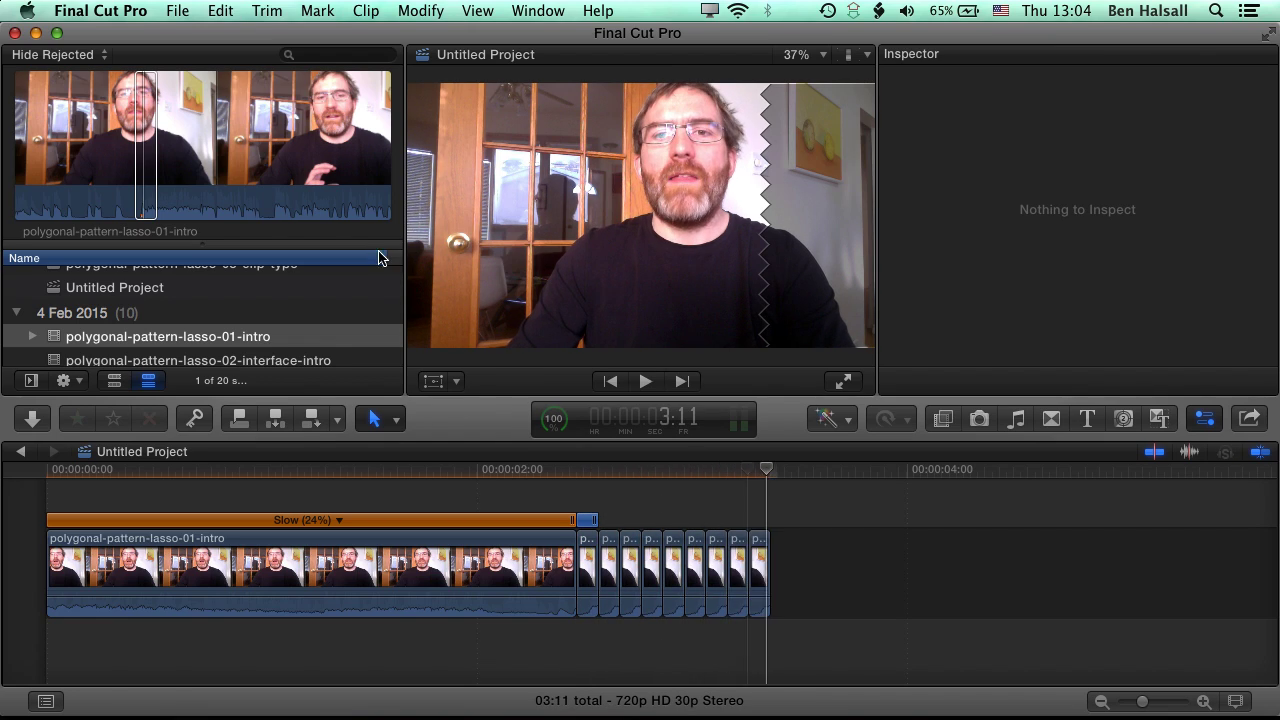
left_click(574, 472)
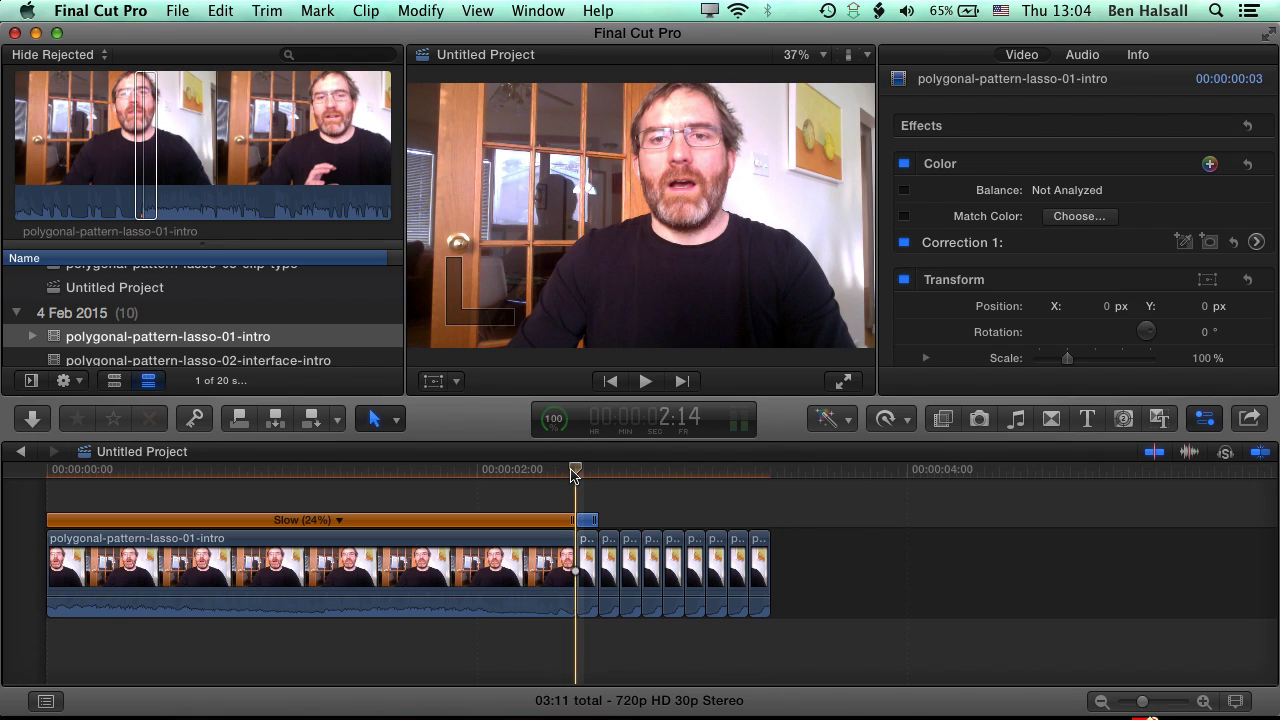
key("space")
key("Home")
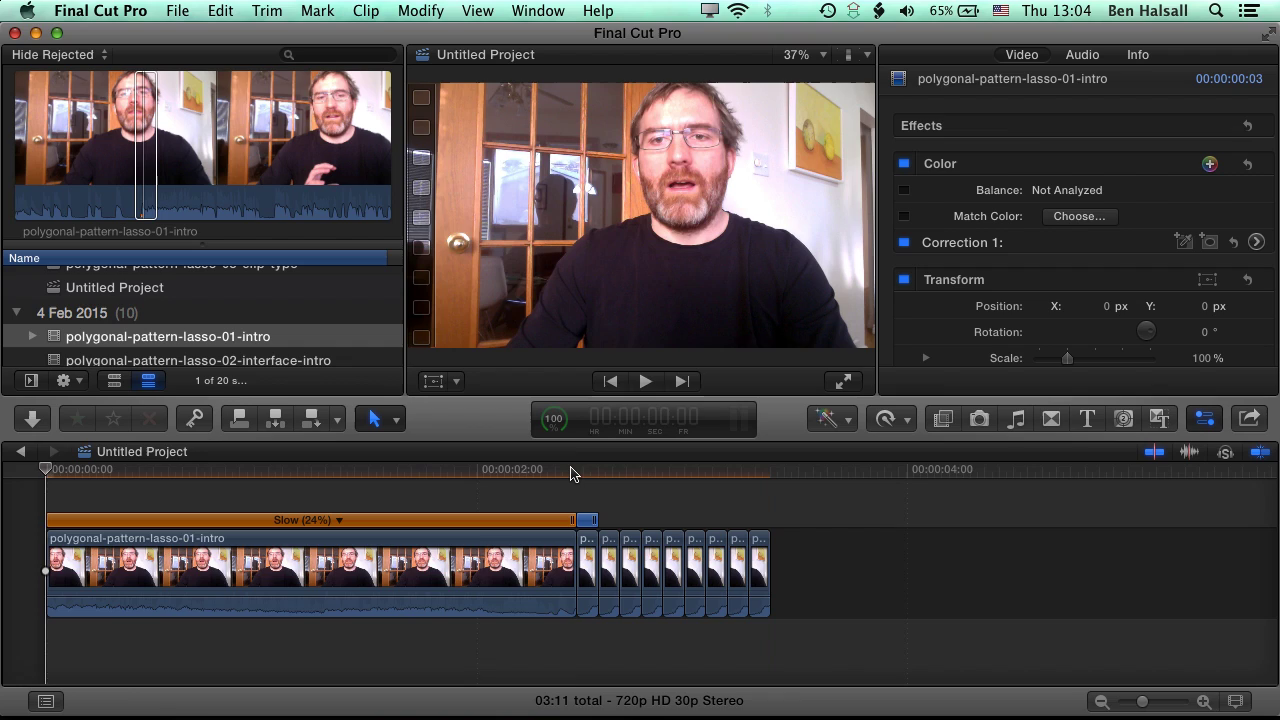
left_click(572, 472)
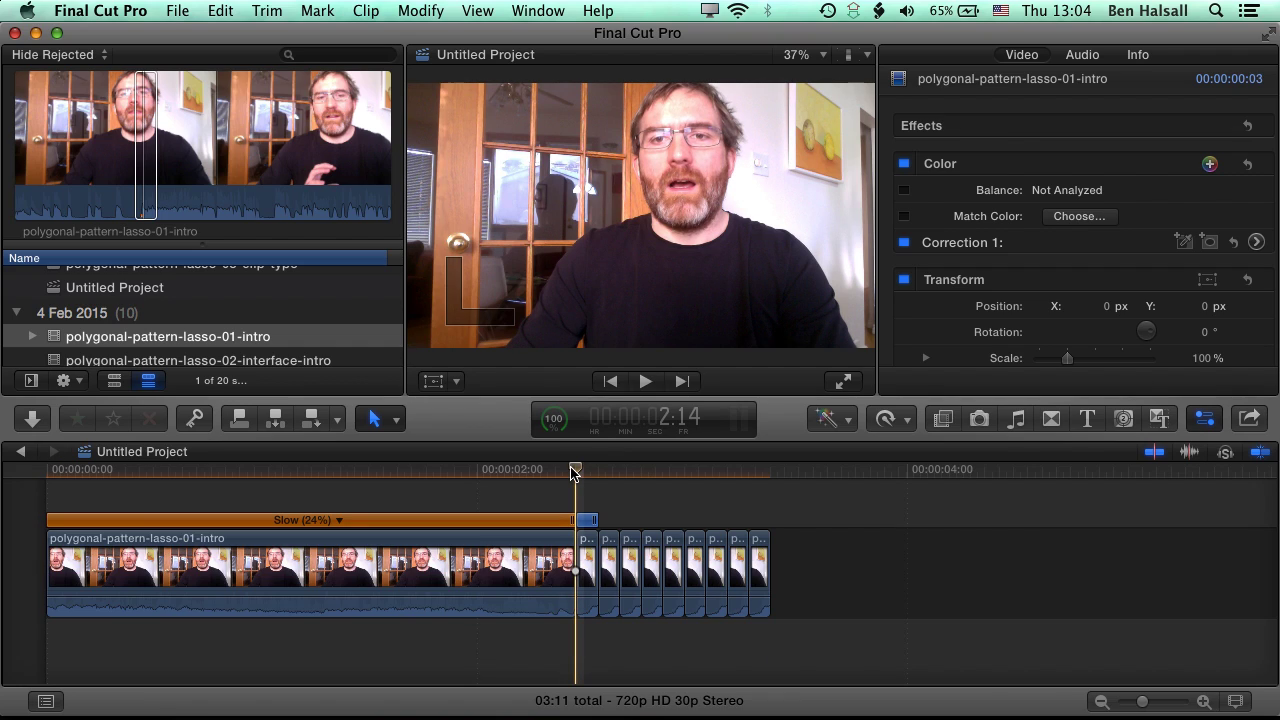
Lengthen the first short clip, then show the Retime Editor and slow the next copy to 137%
left_click_drag(595, 520, 617, 520)
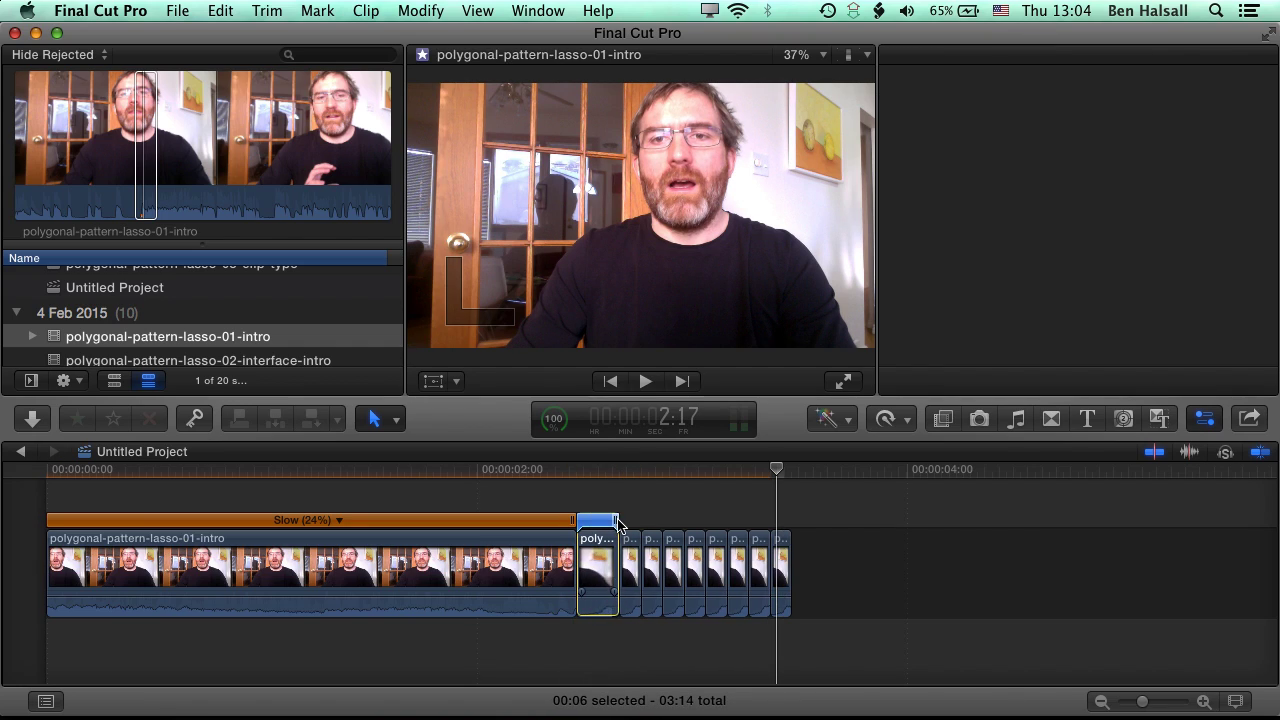
left_click(651, 560)
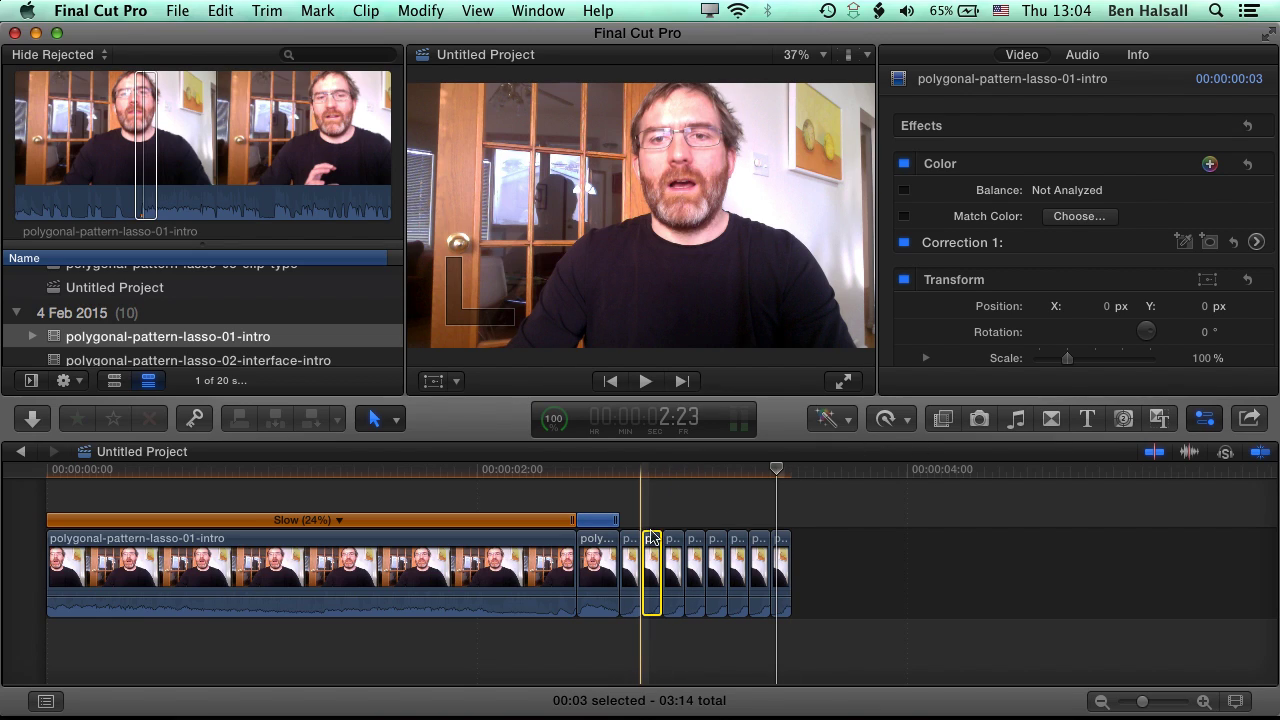
left_click(907, 420)
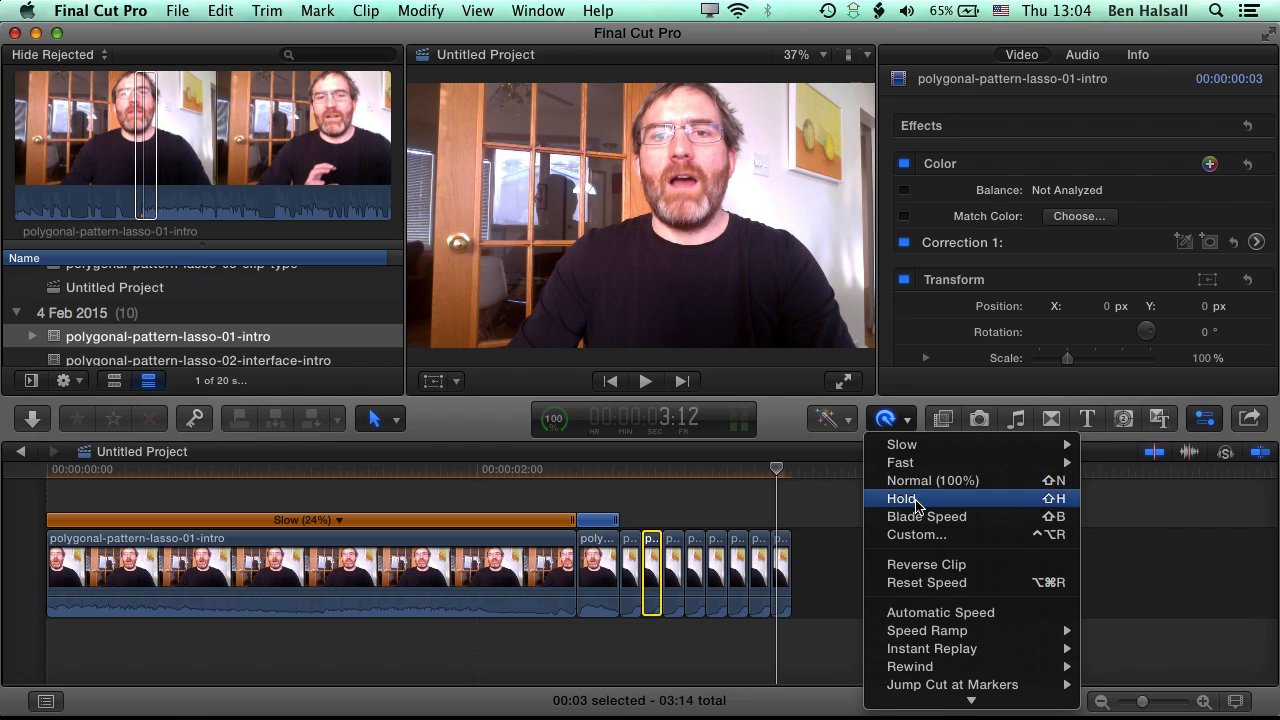
mouse_move(918, 700)
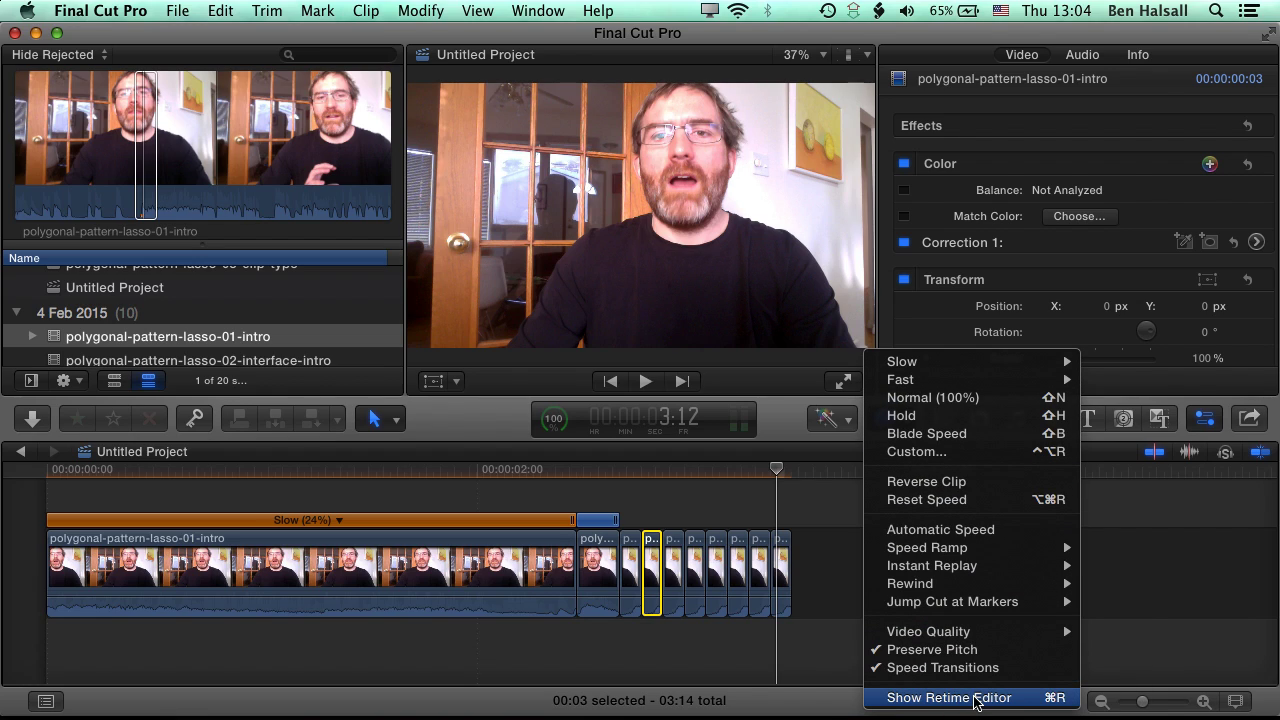
left_click(1058, 700)
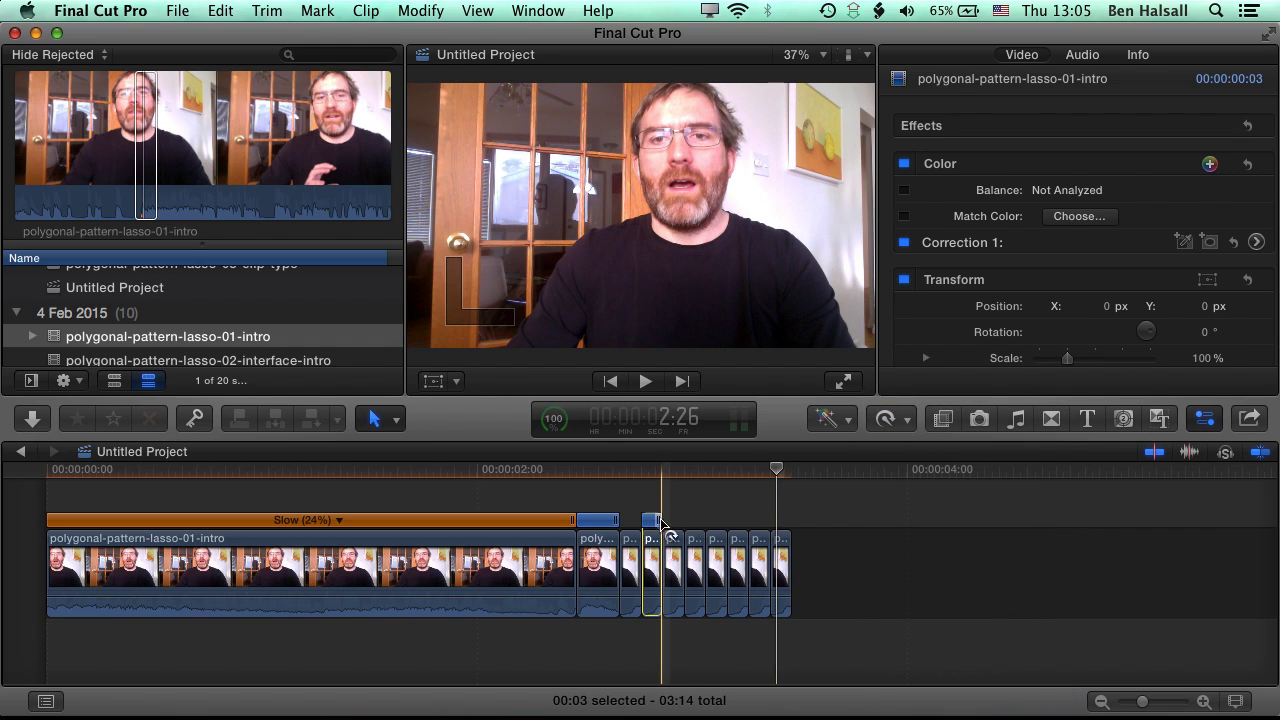
left_click_drag(660, 520, 686, 521)
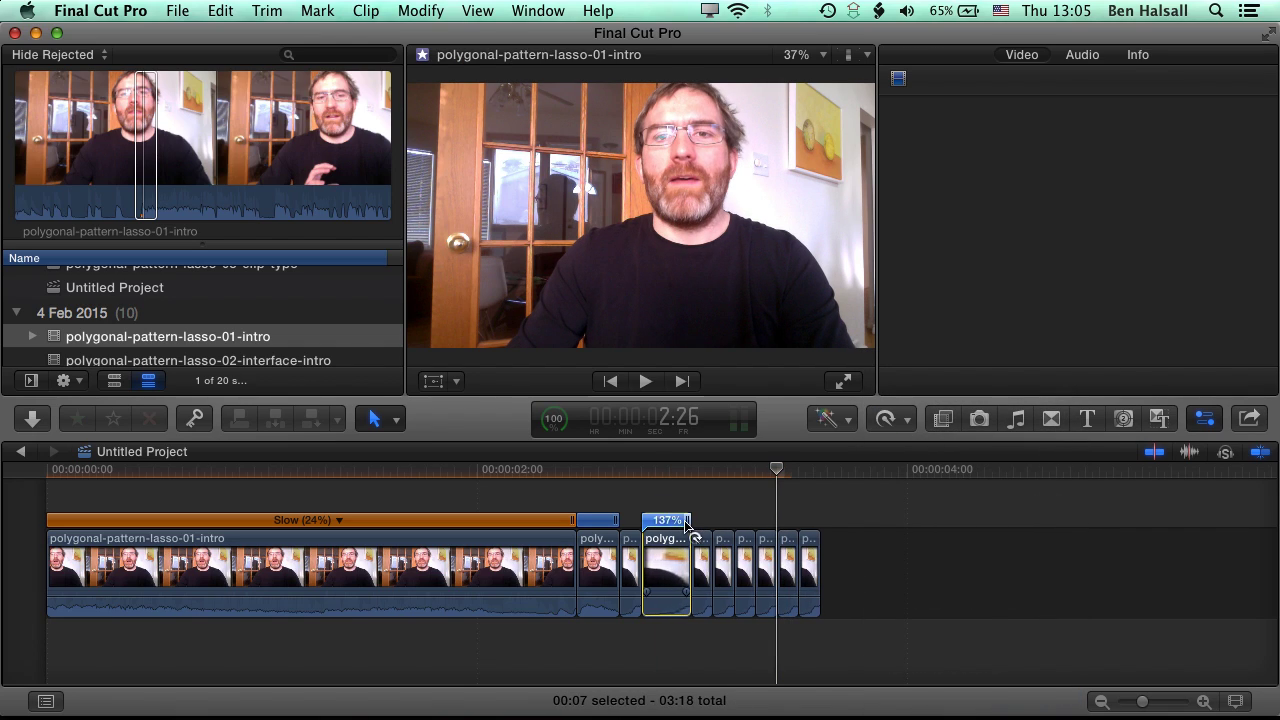
Slow another copy to 130%, reveal retime bars on the remaining copies, and play the series back
left_click(722, 545)
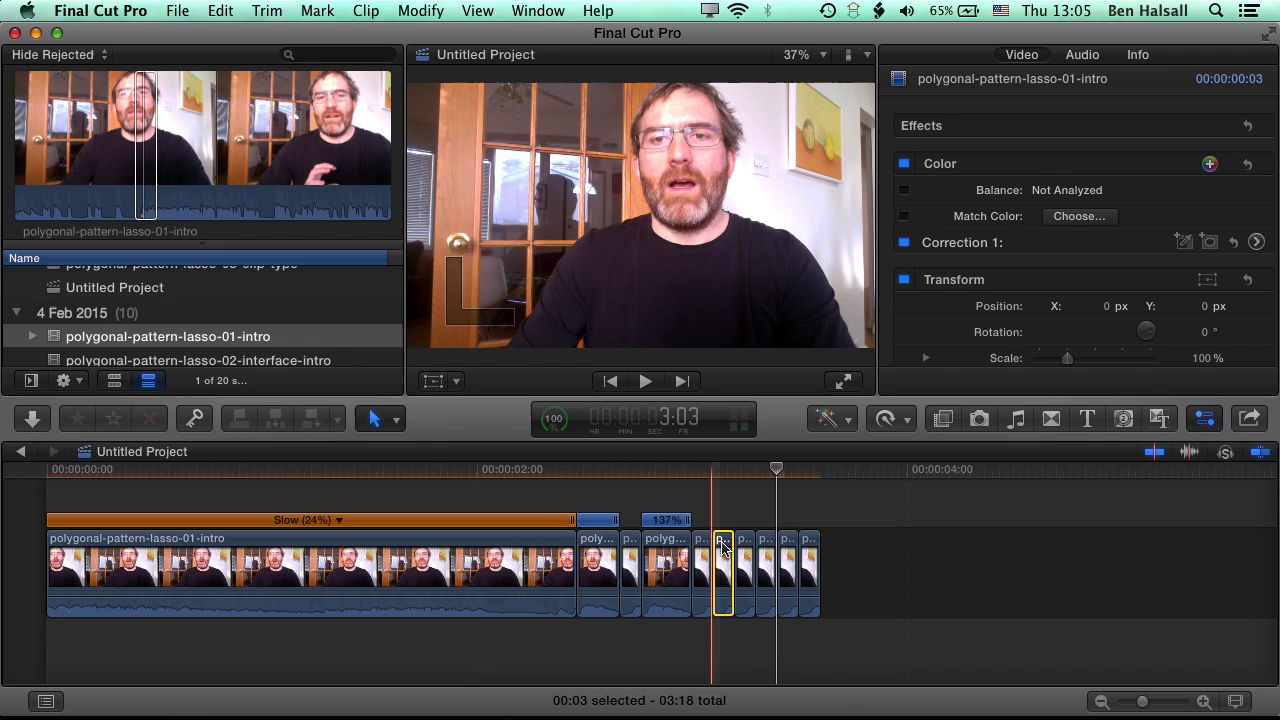
key("super+r")
left_click_drag(733, 520, 884, 524)
left_click(789, 558)
key("super+r")
left_click(854, 548)
key("super+r")
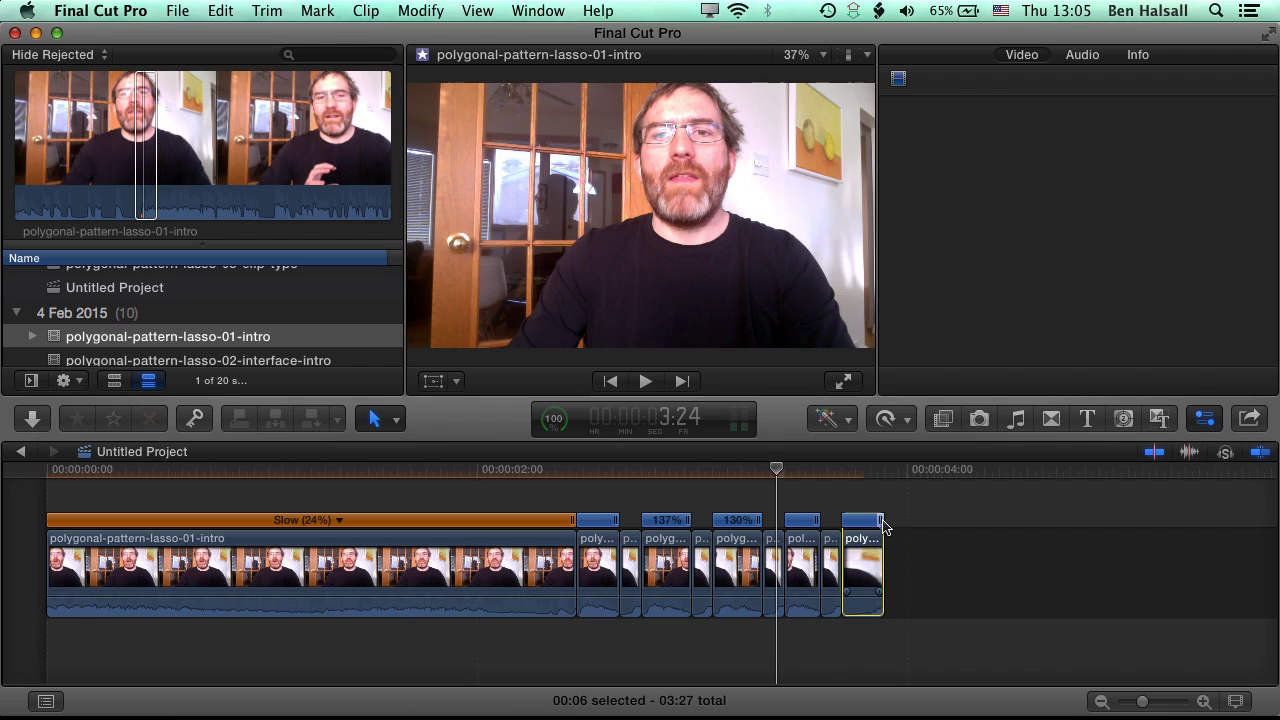
left_click(531, 471)
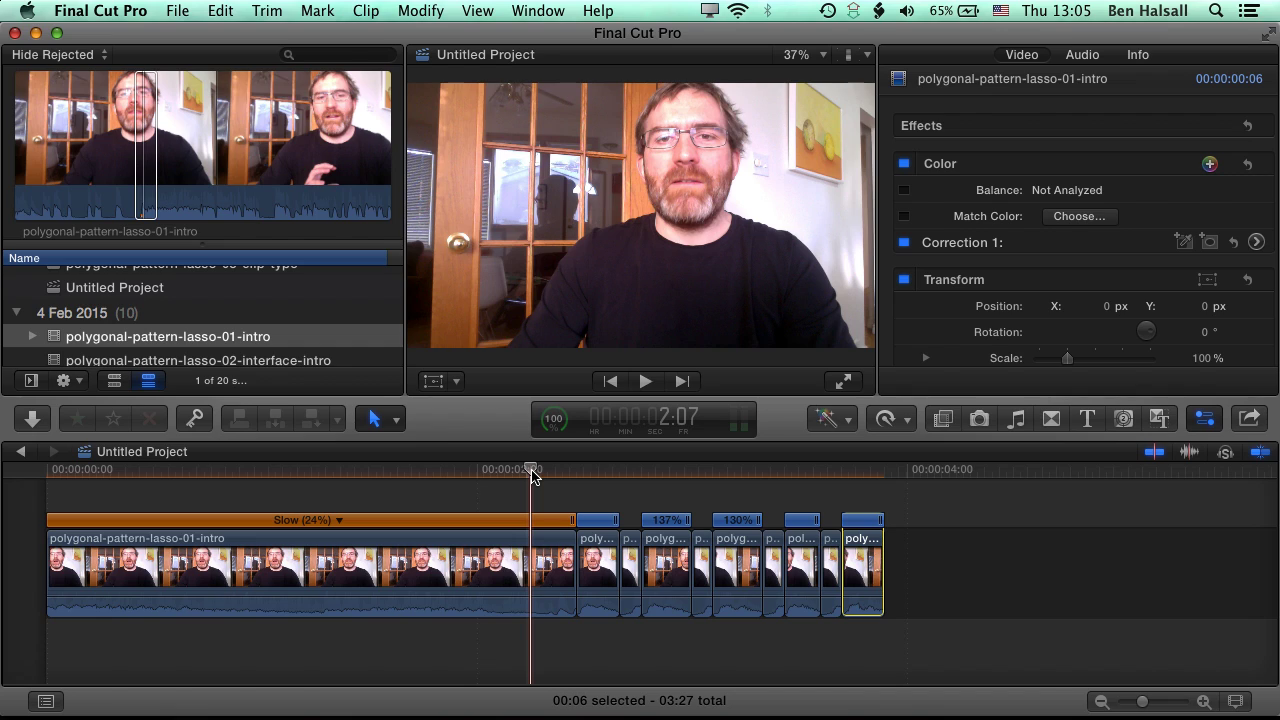
key("space")
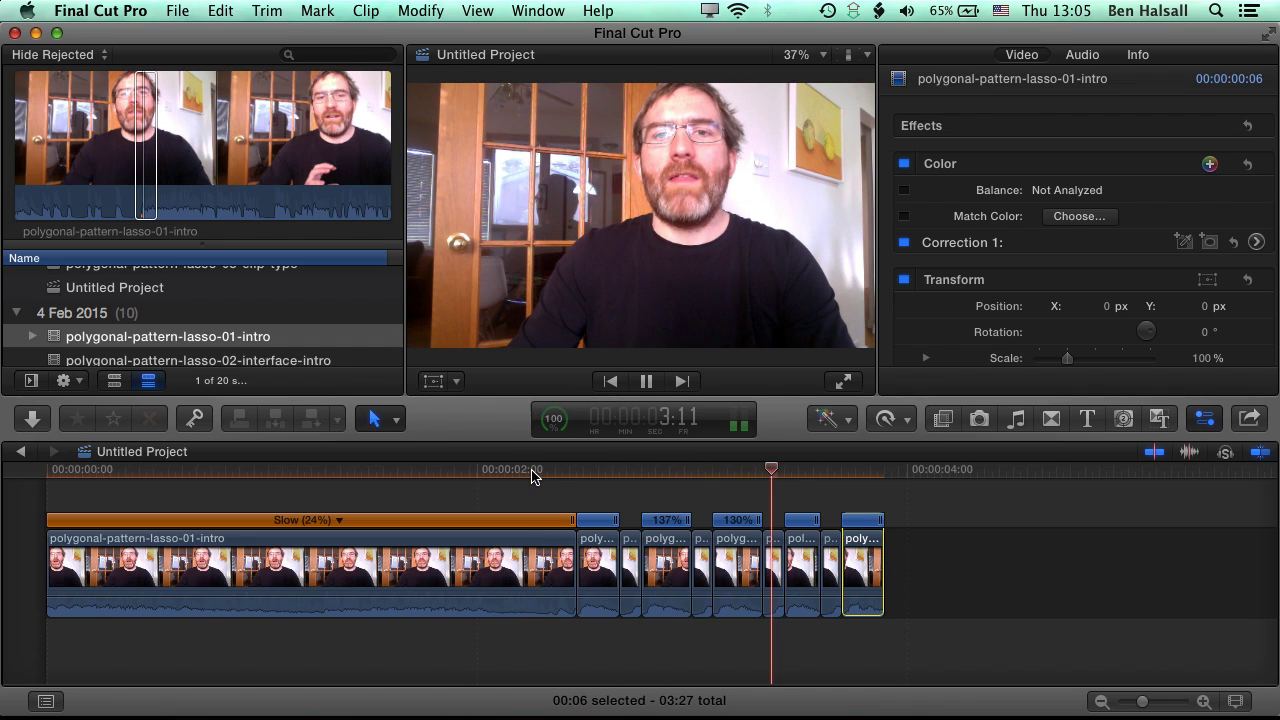
key("space")
key("Home")
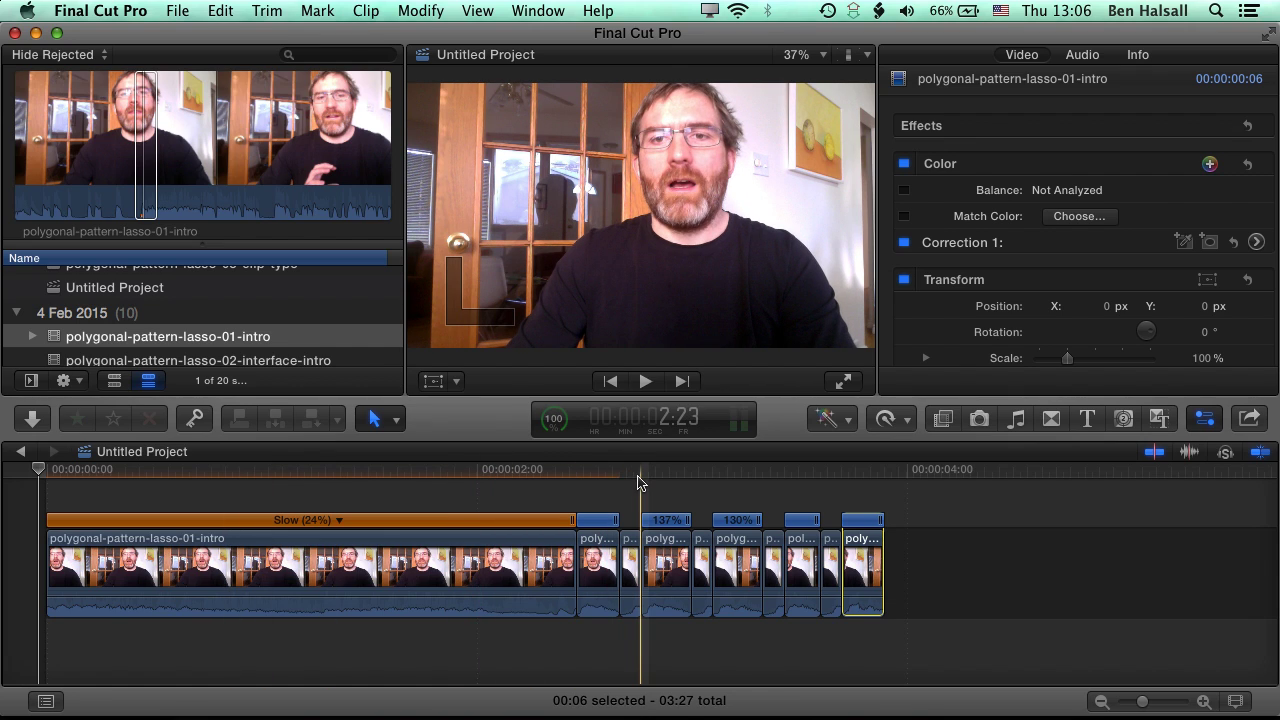
key("shift+i")
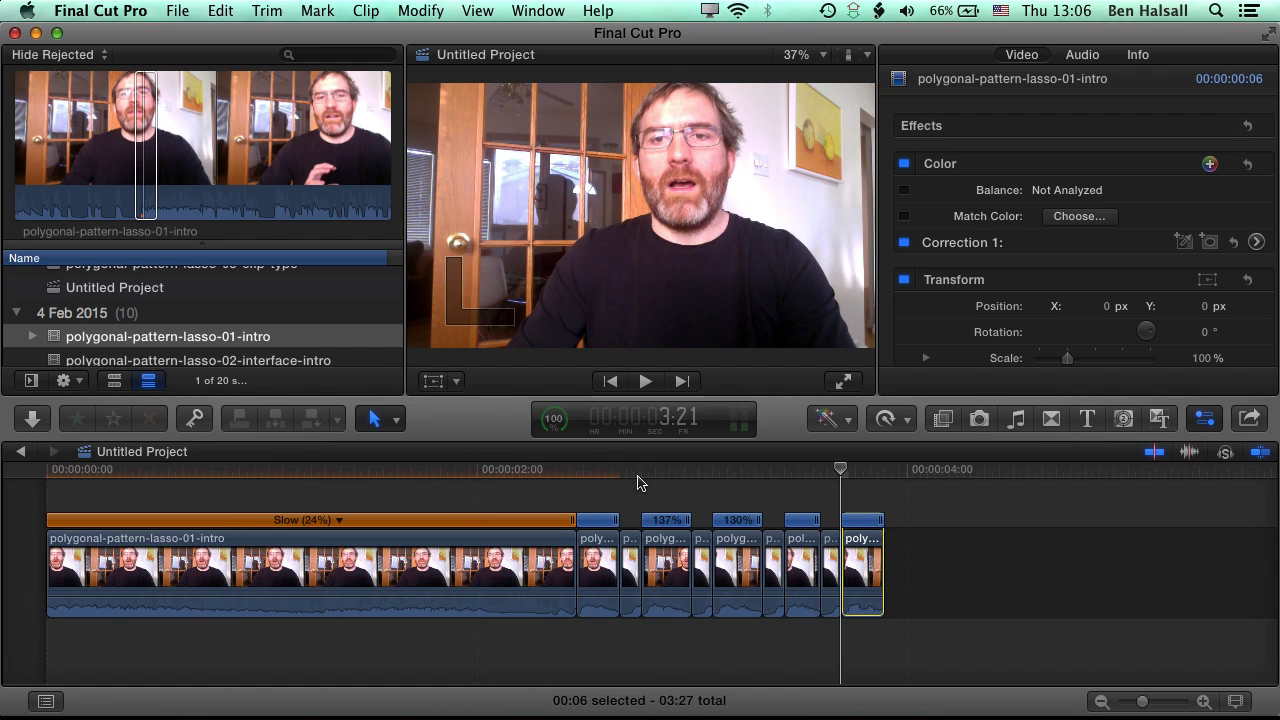